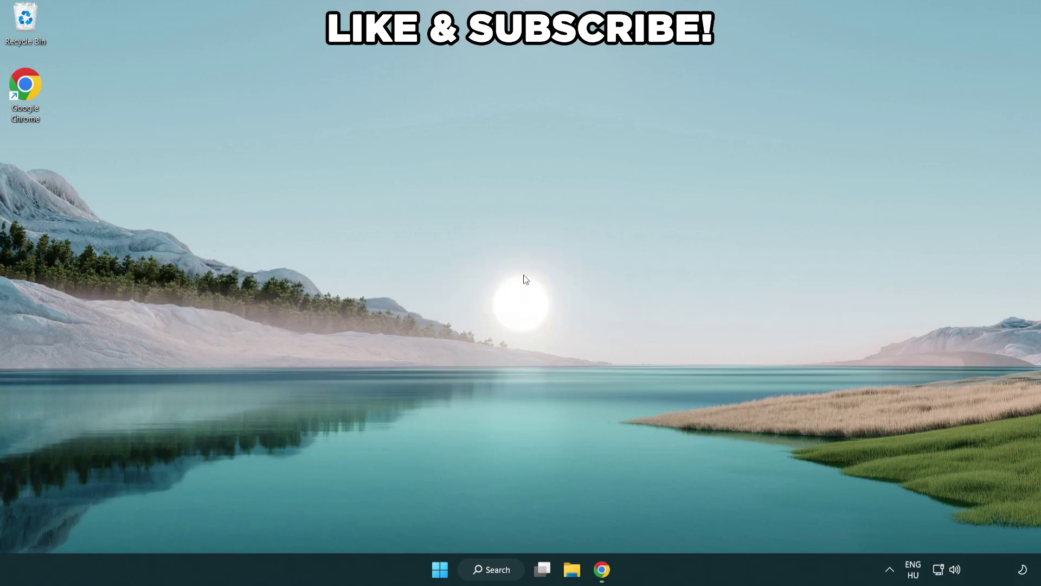
Search Windows for 'edit power plan' so Edit power plan appears as the best match
click(504, 569)
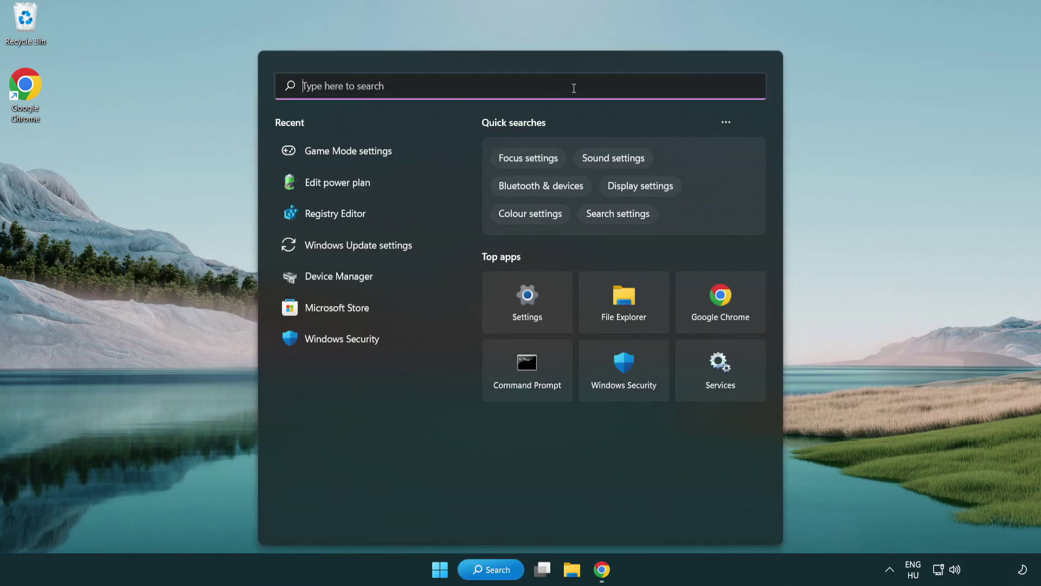
text(edit power )
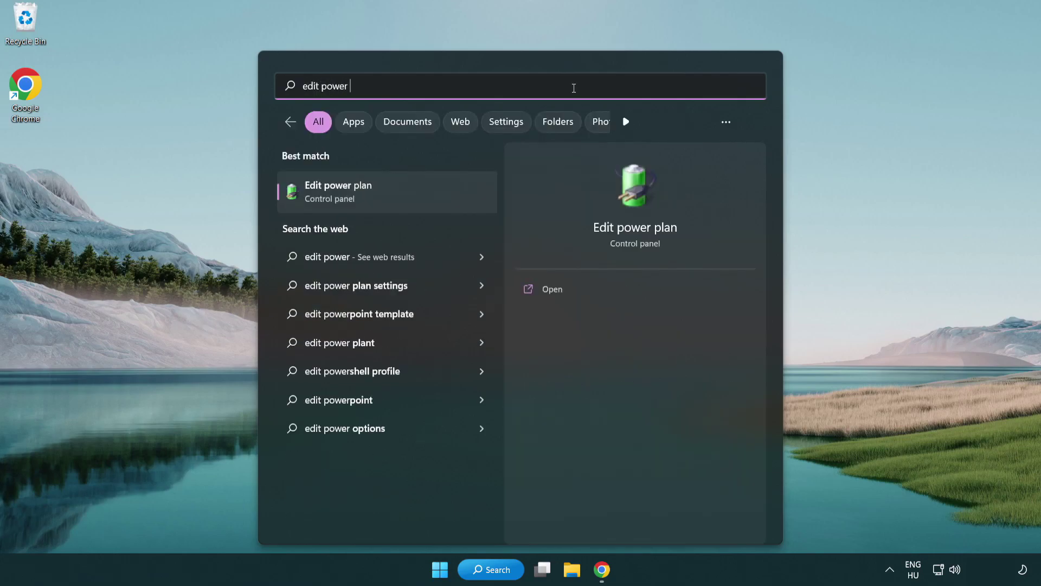
text(plan)
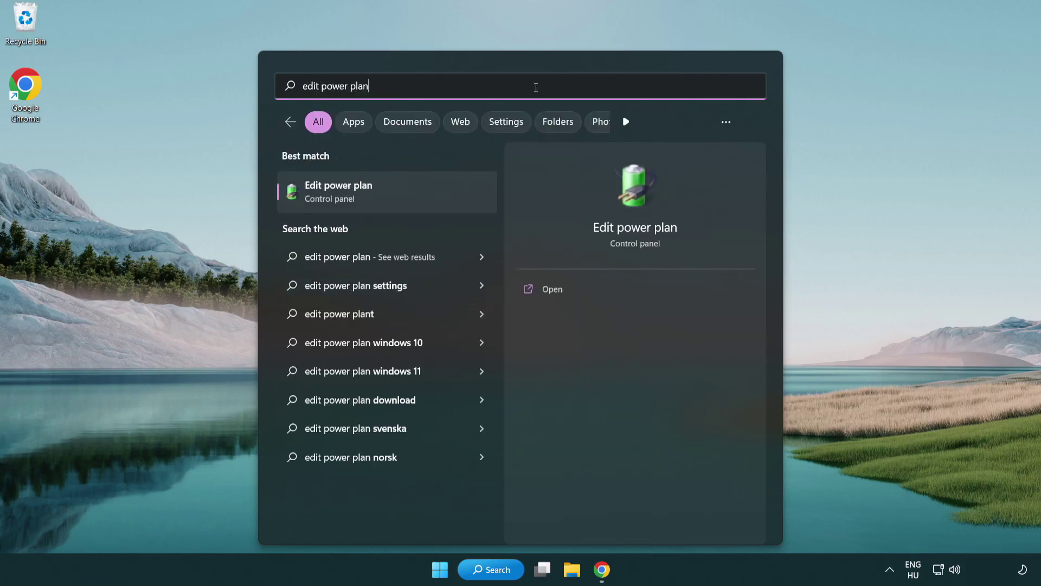
Switch the active power plan from Balanced to High performance in Power Options
click(391, 193)
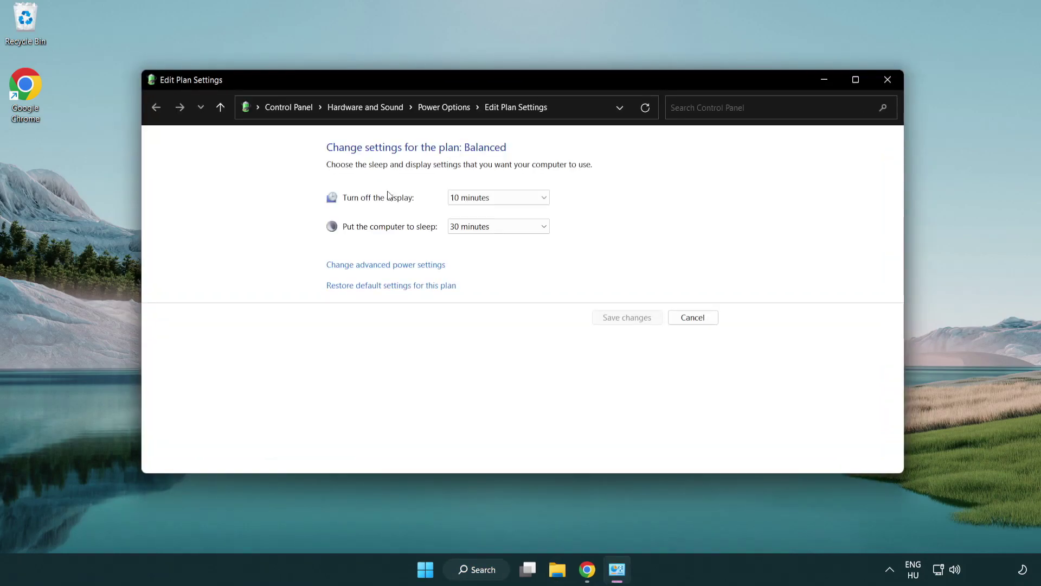
click(453, 108)
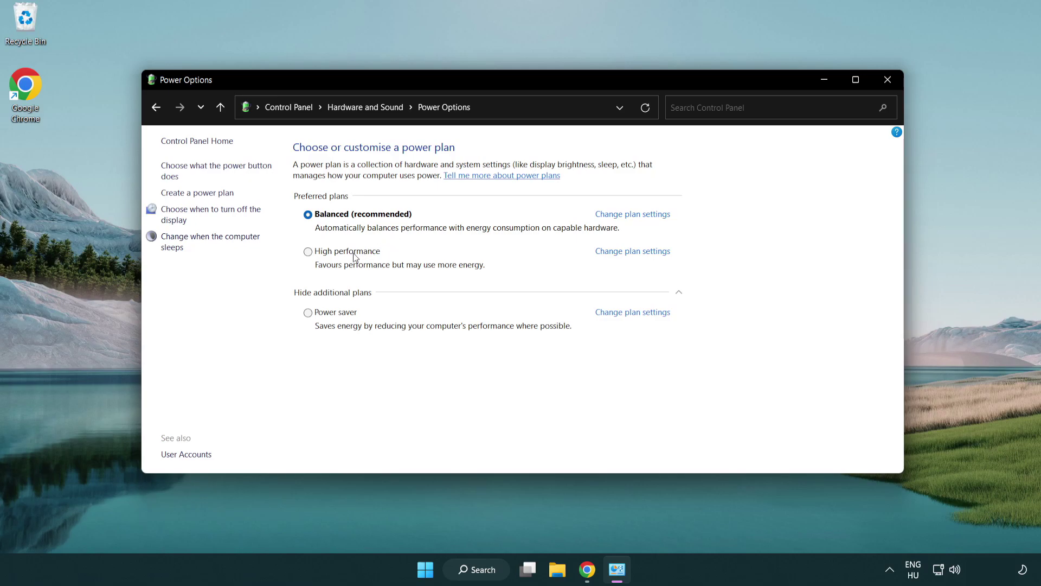
click(308, 253)
Close Power Options and launch Device Manager from a 'device manager' search
click(887, 80)
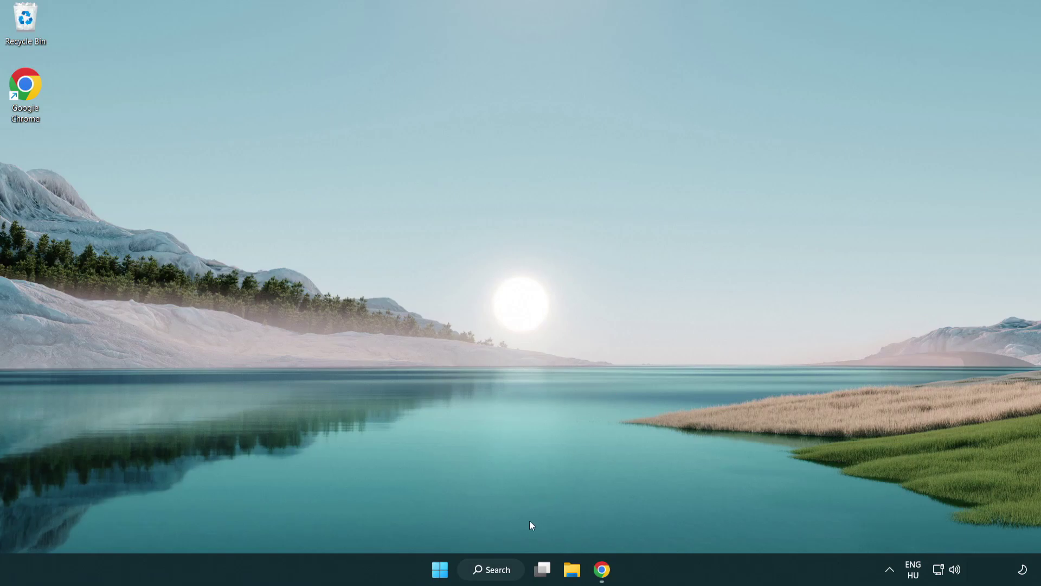
click(505, 570)
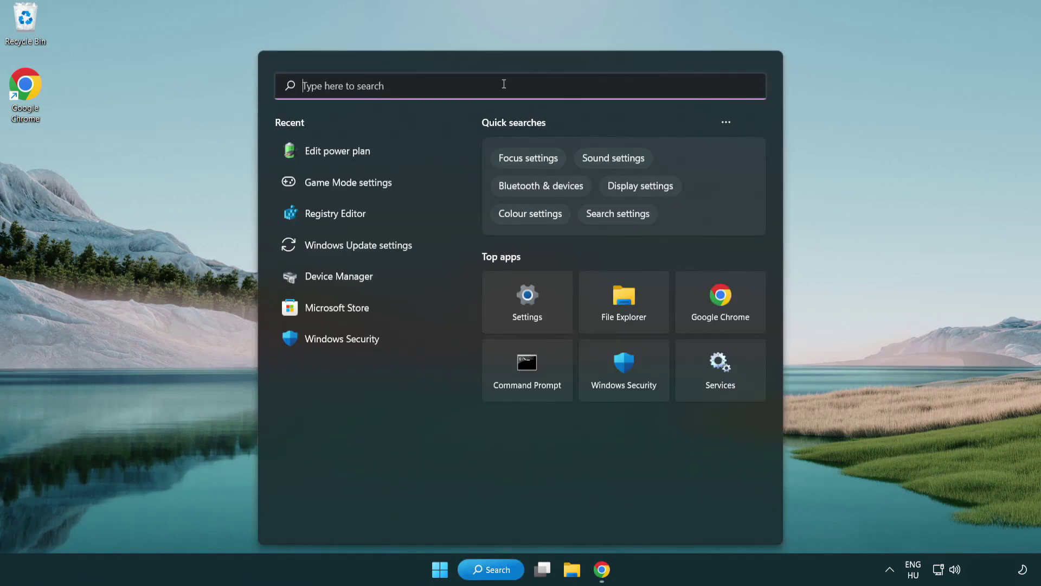
text(device manager)
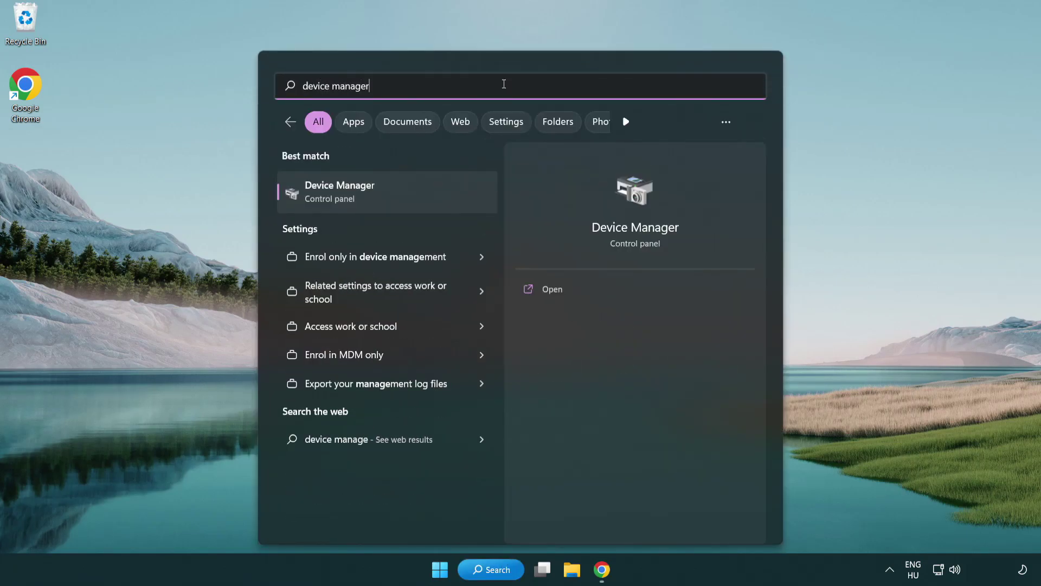
click(398, 194)
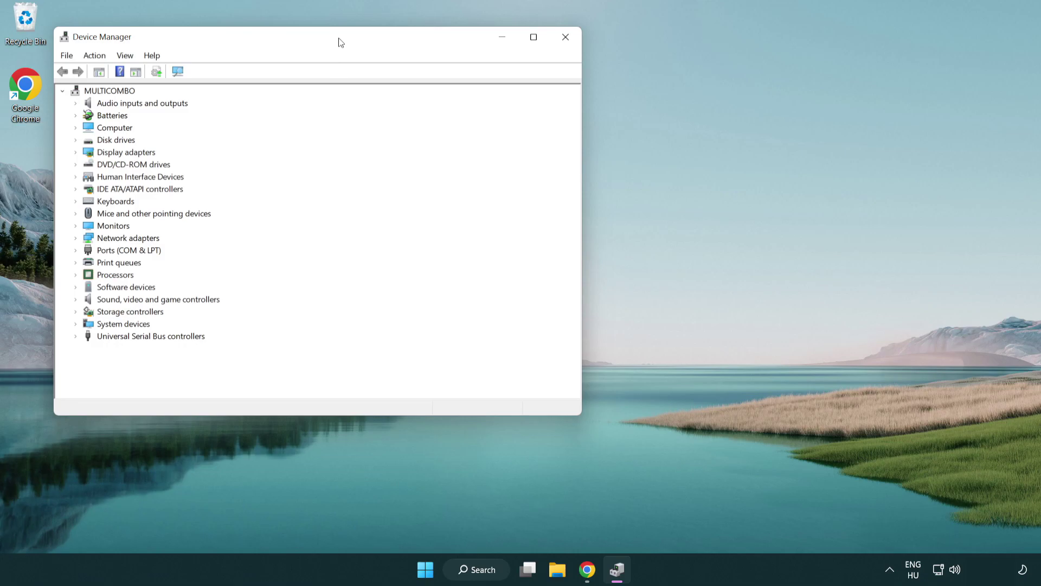
Expand Display adapters and bring up the context menu for VMware SVGA 3D
drag(342, 42, 535, 98)
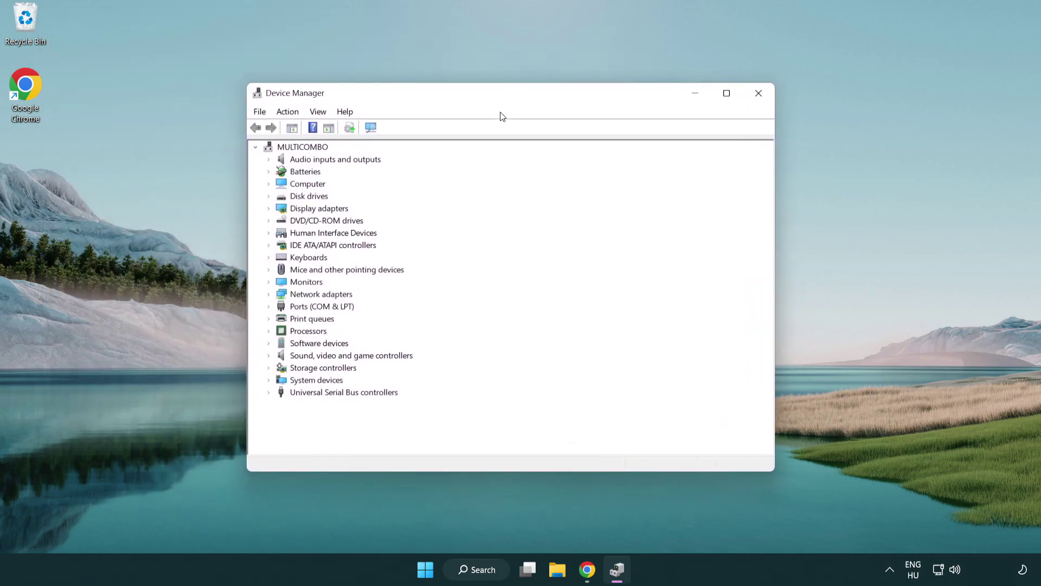
click(283, 208)
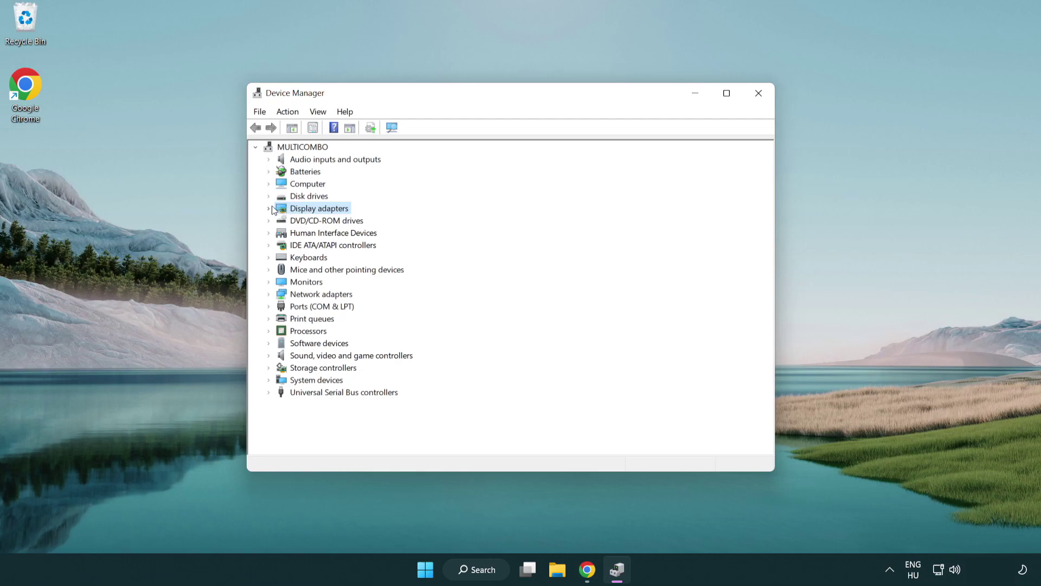
click(269, 209)
click(294, 221)
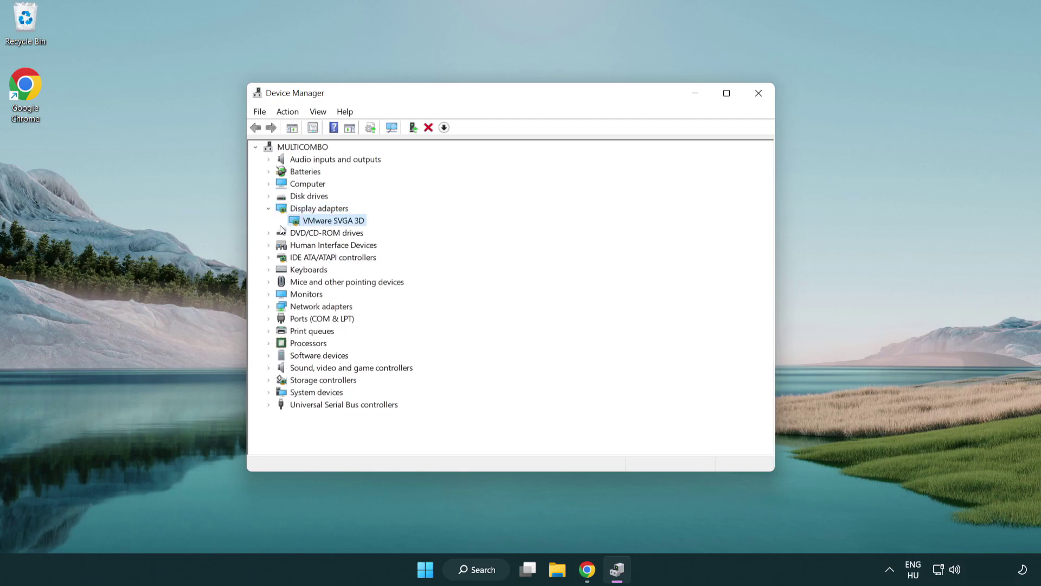
right_click(328, 225)
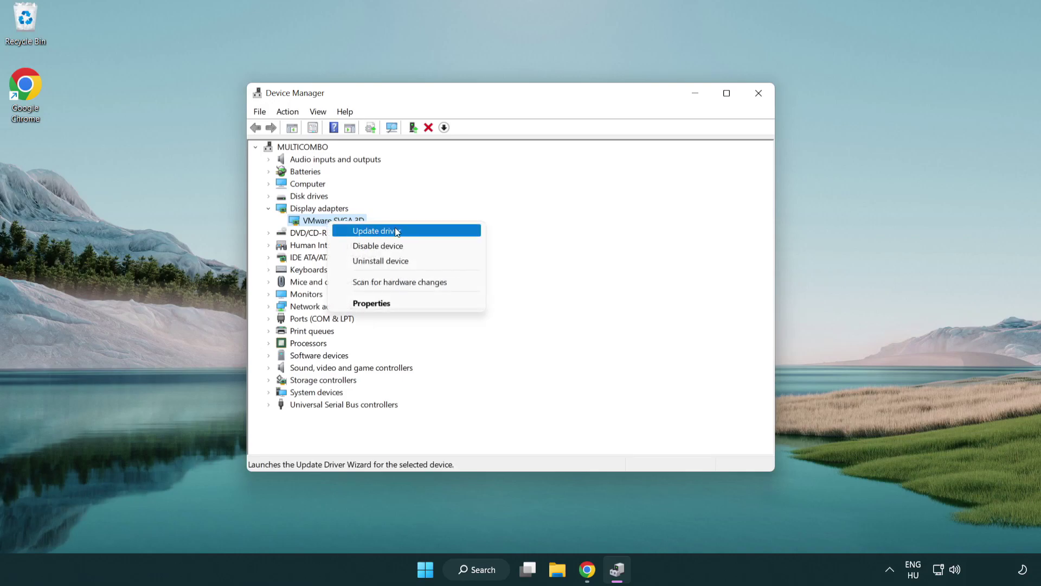
Search automatically for a VMware SVGA 3D driver, confirm the best is installed, close Device Manager
click(416, 232)
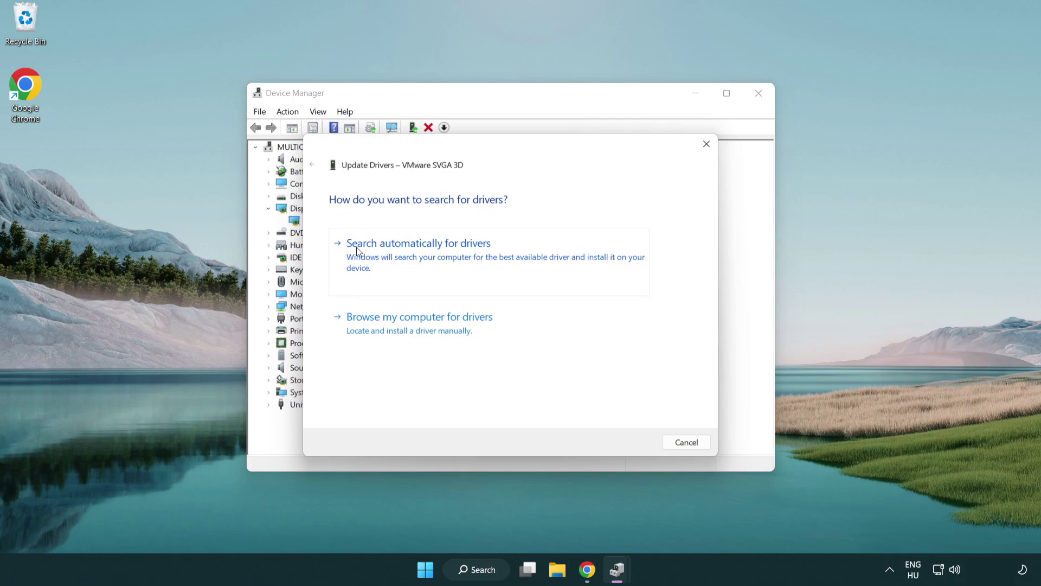
click(428, 255)
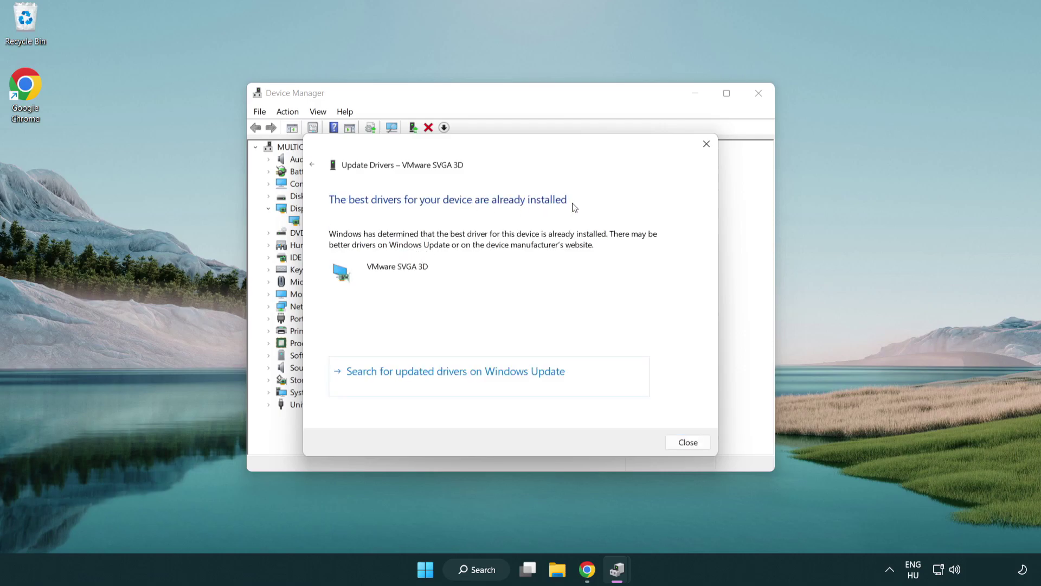
click(684, 442)
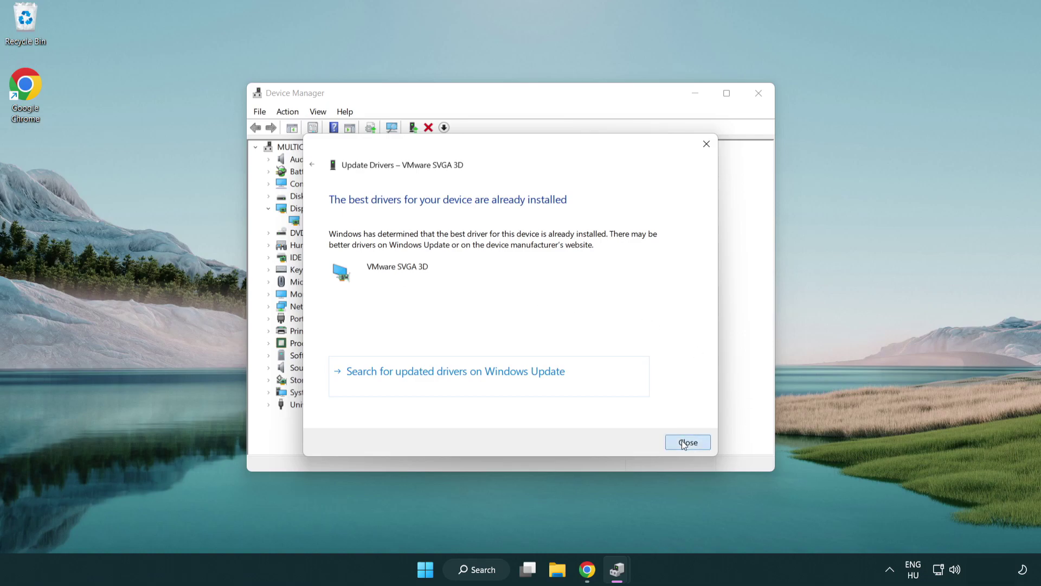
click(757, 93)
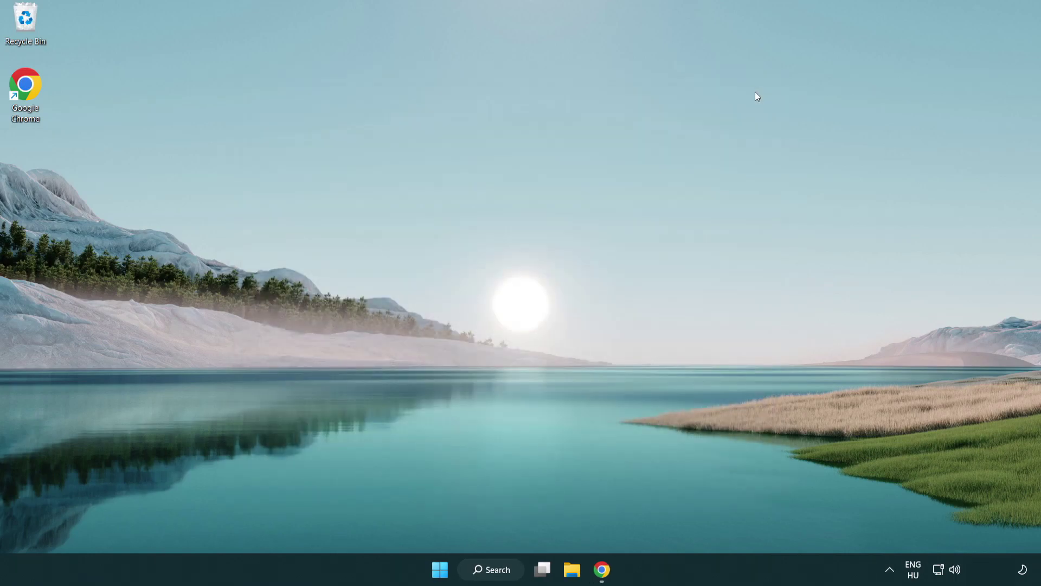
Open the Game Mode settings page by searching for 'game mode'
click(497, 574)
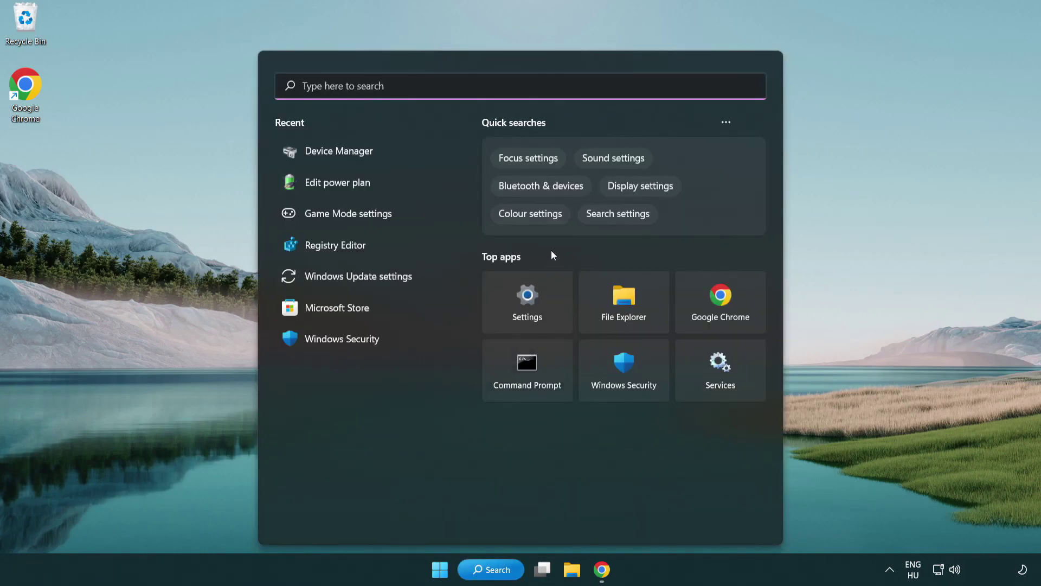
text(game)
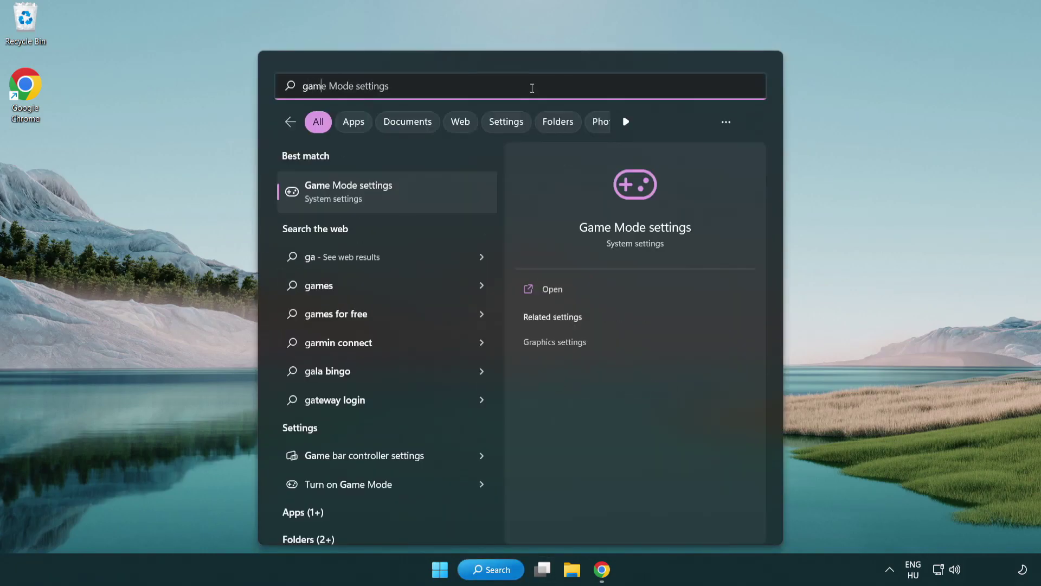
text( mode)
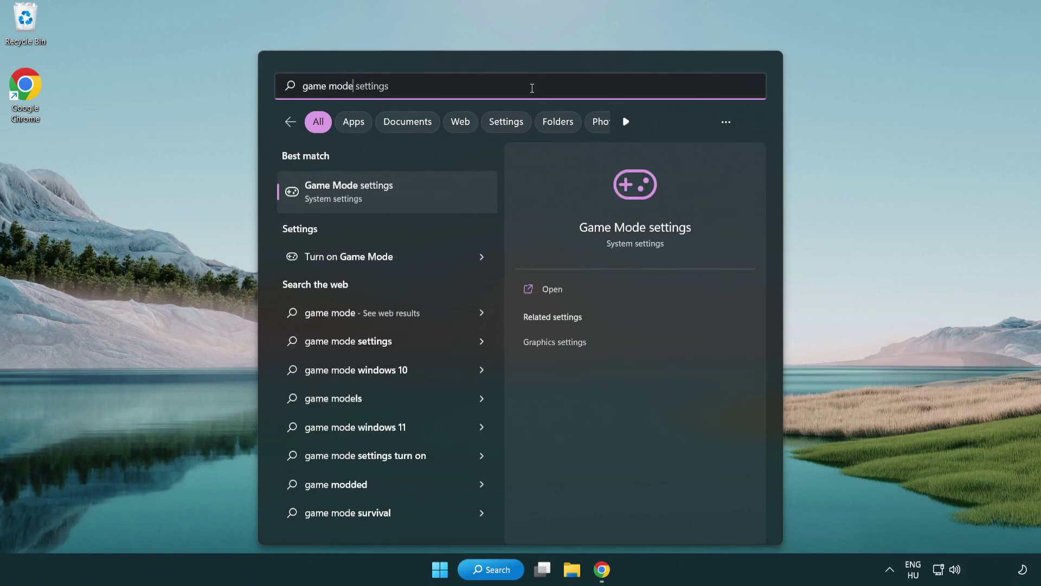
click(391, 194)
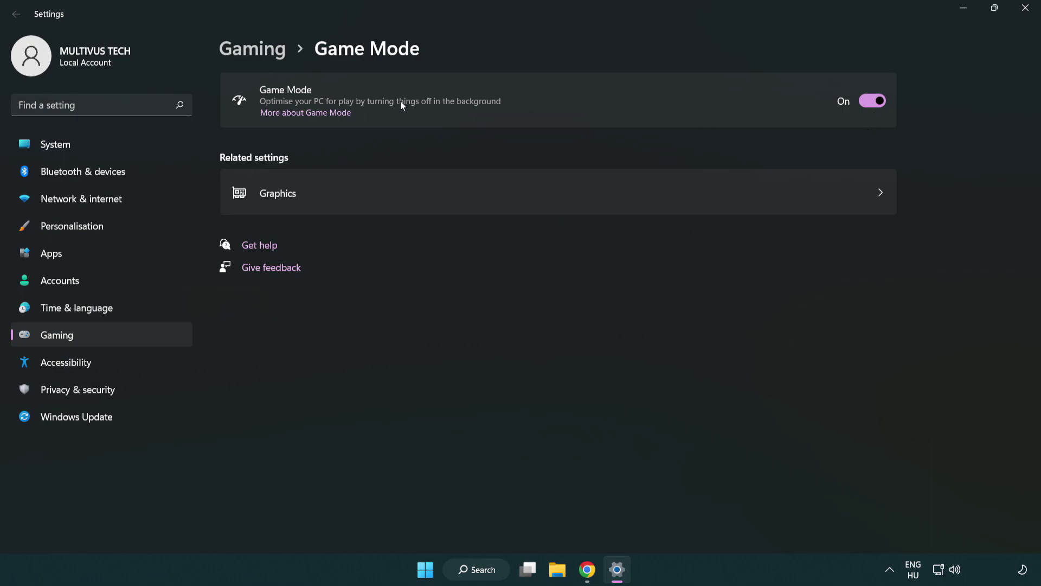
Turn Off opening Xbox Game Bar with the controller button, then close Settings
click(270, 56)
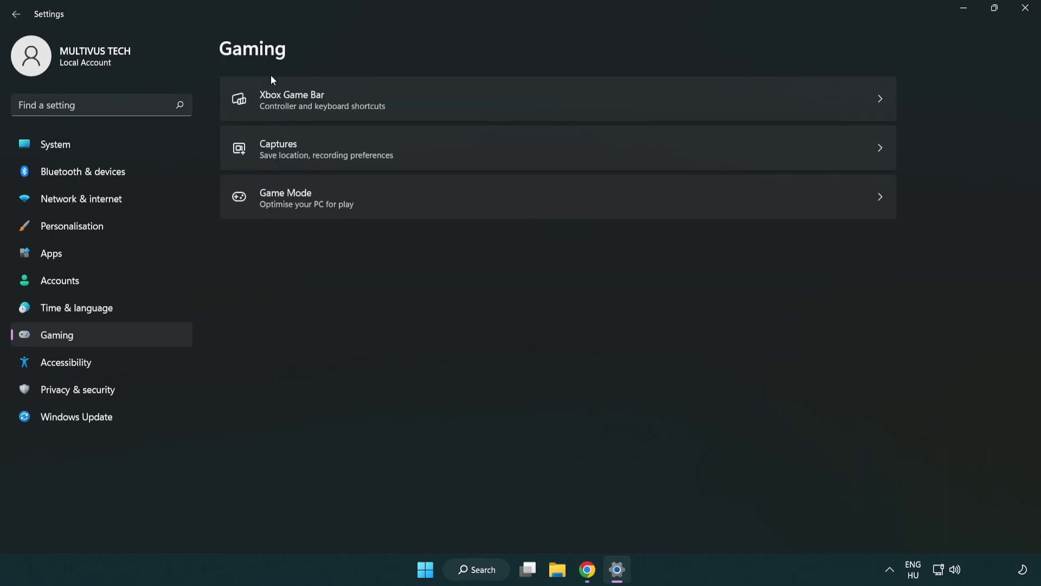
click(462, 102)
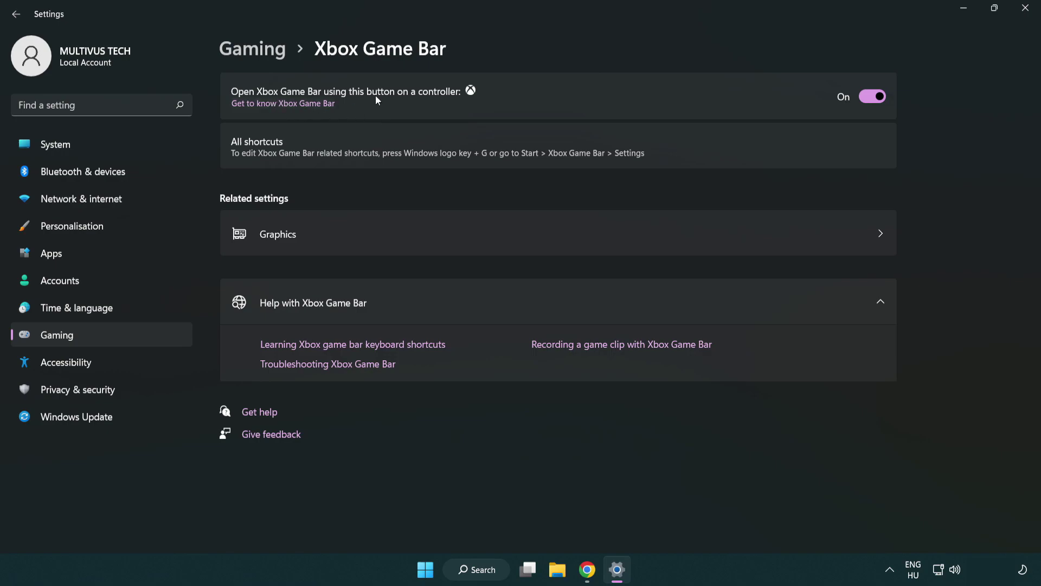
click(877, 98)
click(1026, 15)
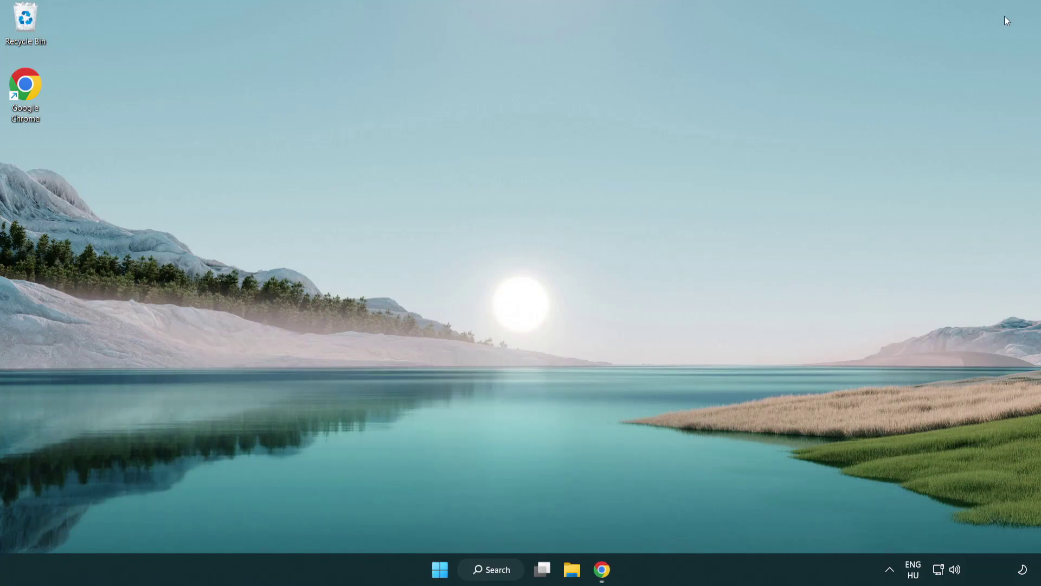
Open Task Manager from the Start right-click menu and end the Google Chrome (8) process
right_click(440, 571)
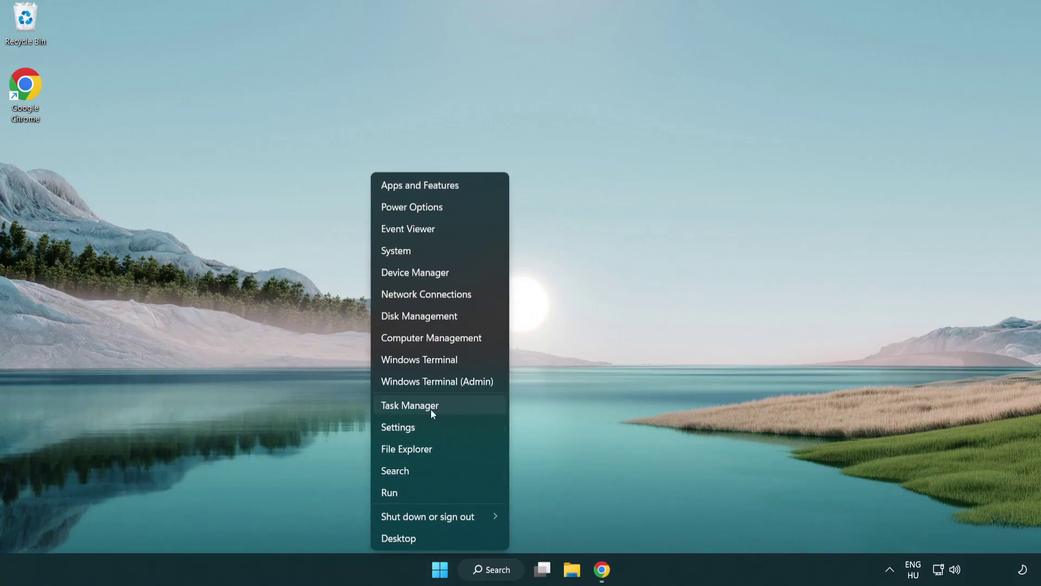
click(458, 408)
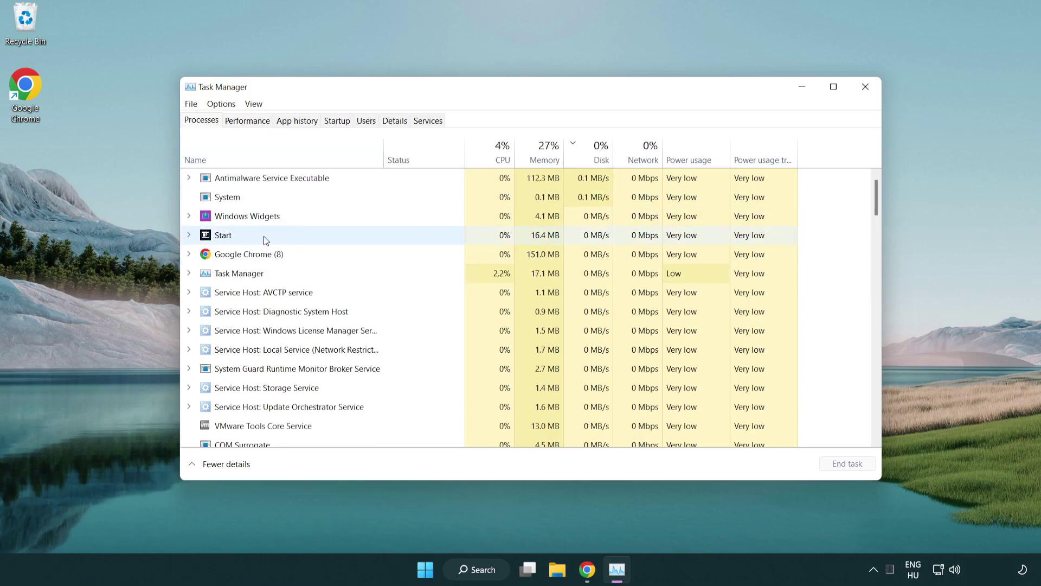
click(265, 255)
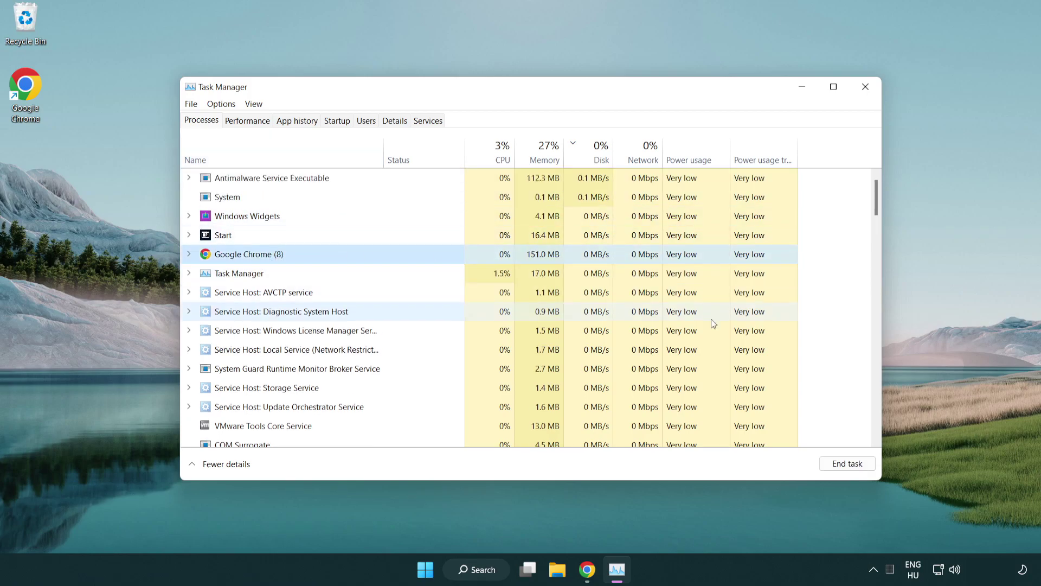
click(853, 467)
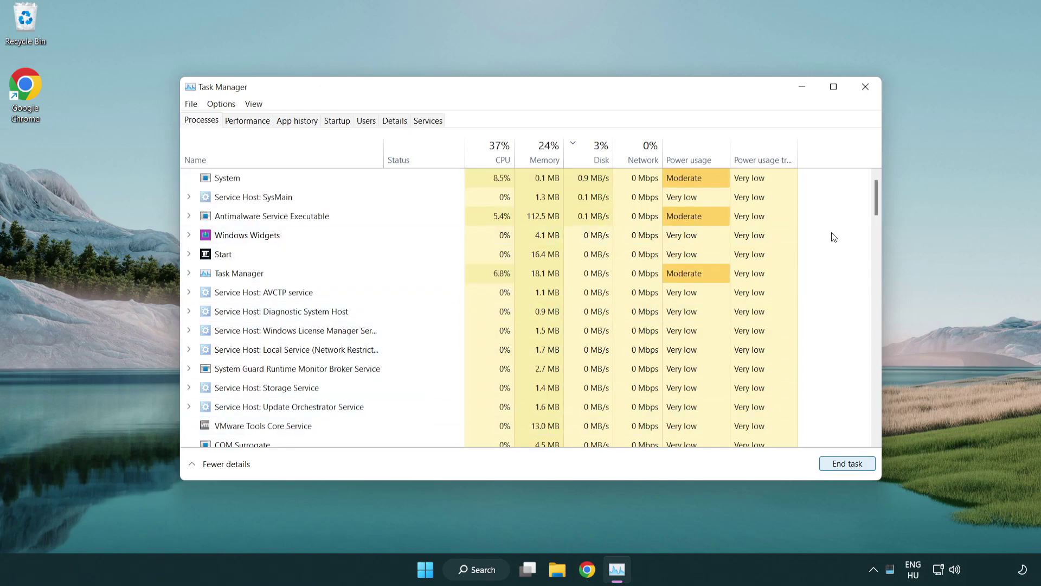
drag(880, 209, 870, 186)
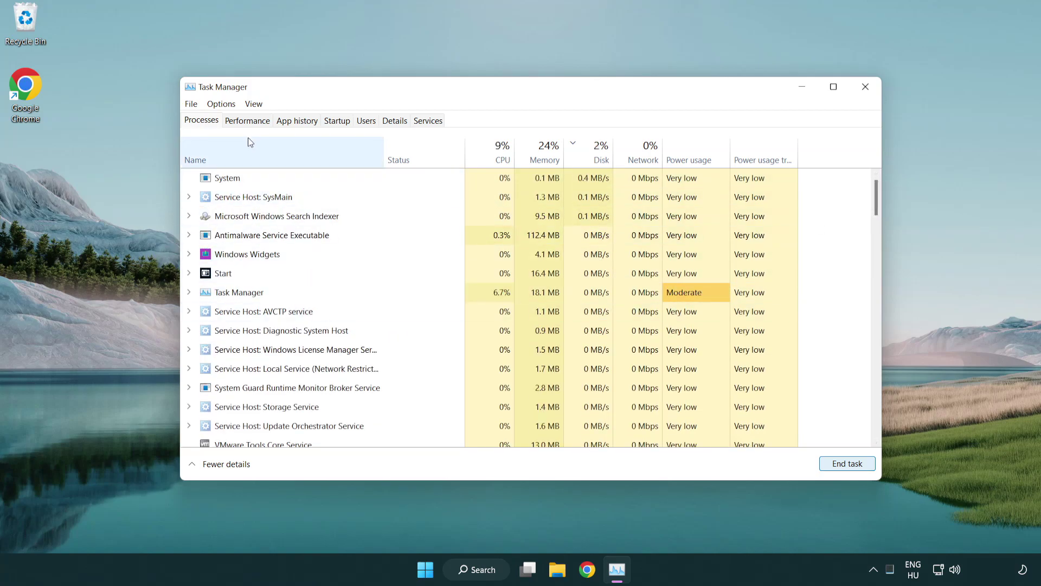
Disable Cortana, Phone Link and Terminal on Task Manager's Startup tab
click(337, 121)
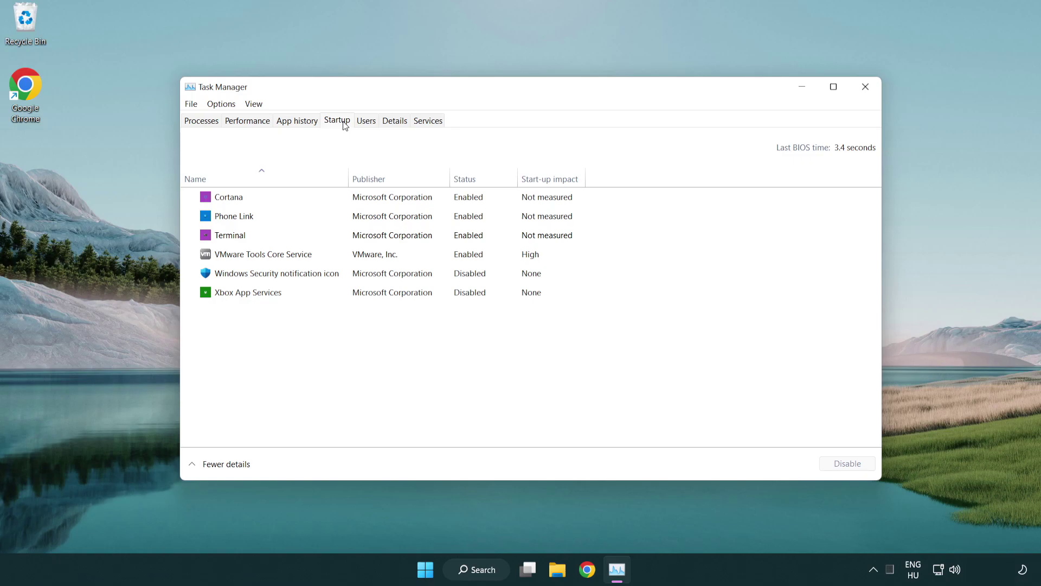
click(372, 200)
click(854, 462)
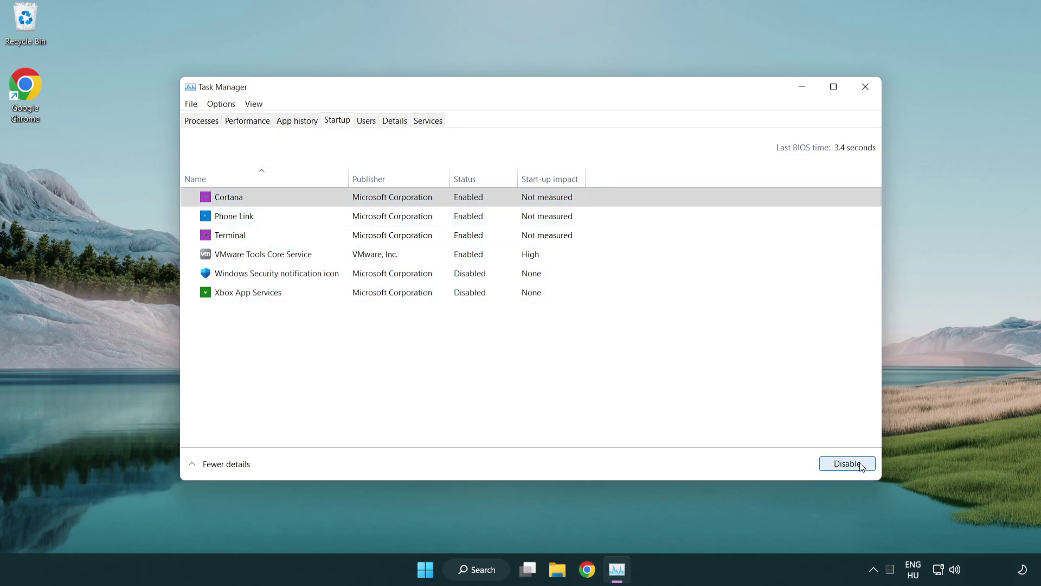
click(414, 217)
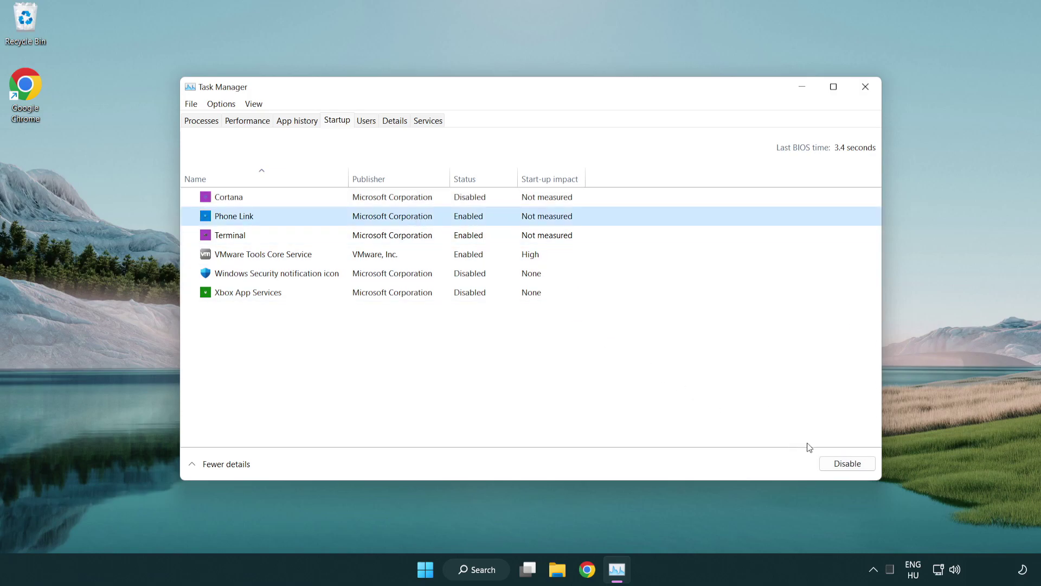
click(846, 465)
click(354, 239)
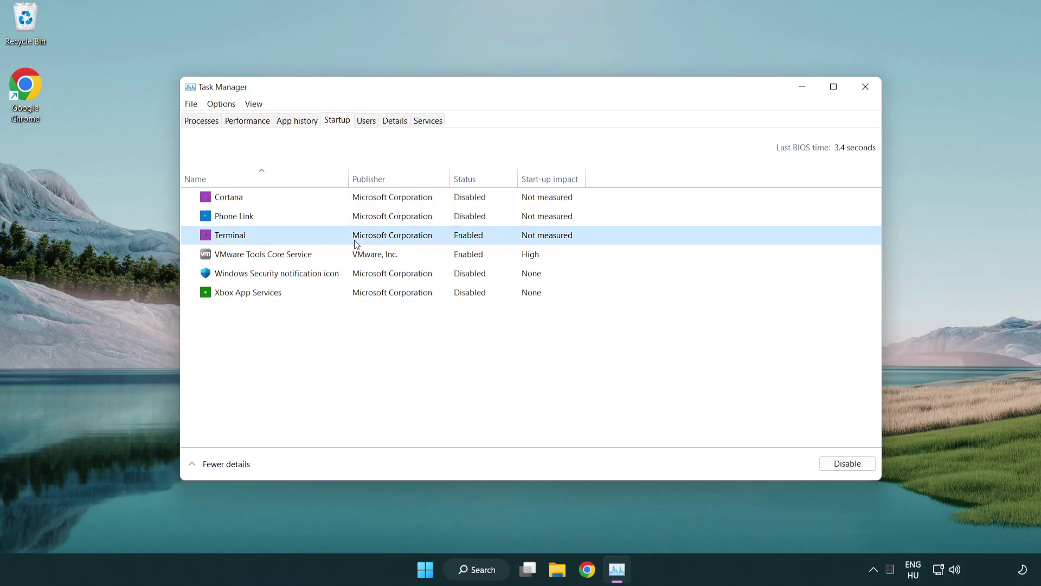
click(867, 468)
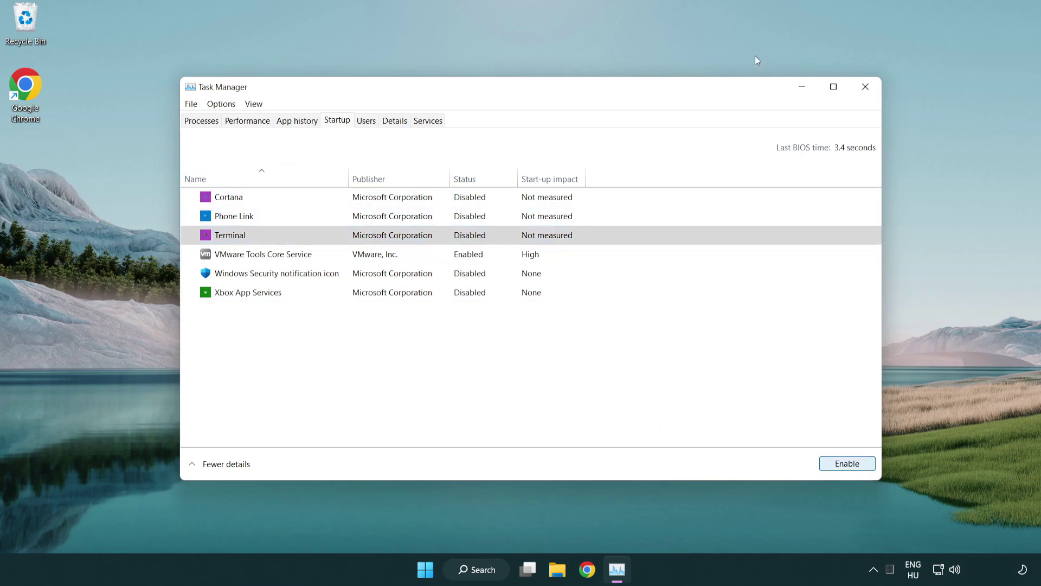
Close Task Manager and run Check for updates on the Windows Update settings page
click(870, 92)
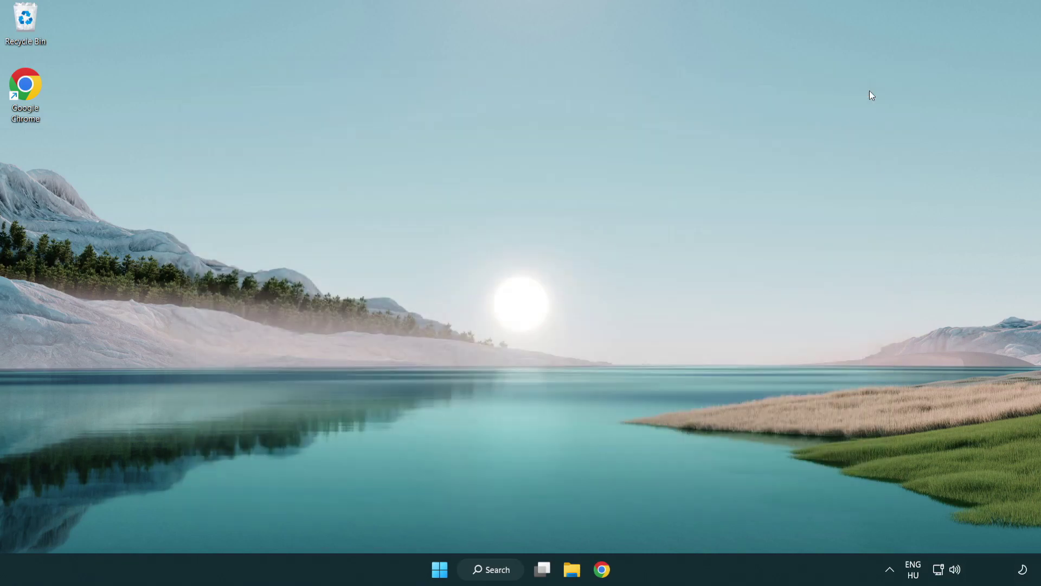
click(490, 569)
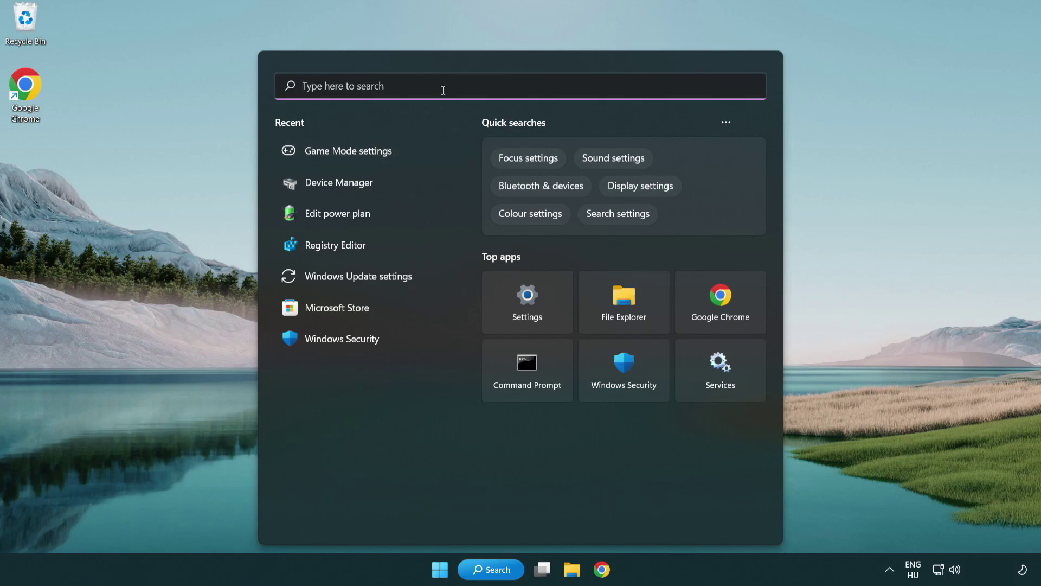
text(update)
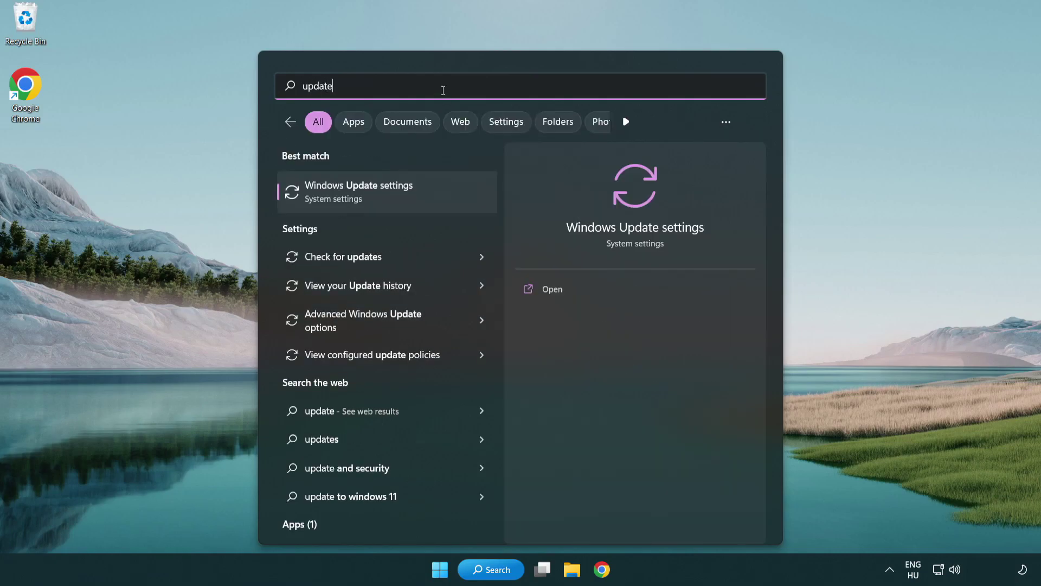
click(403, 198)
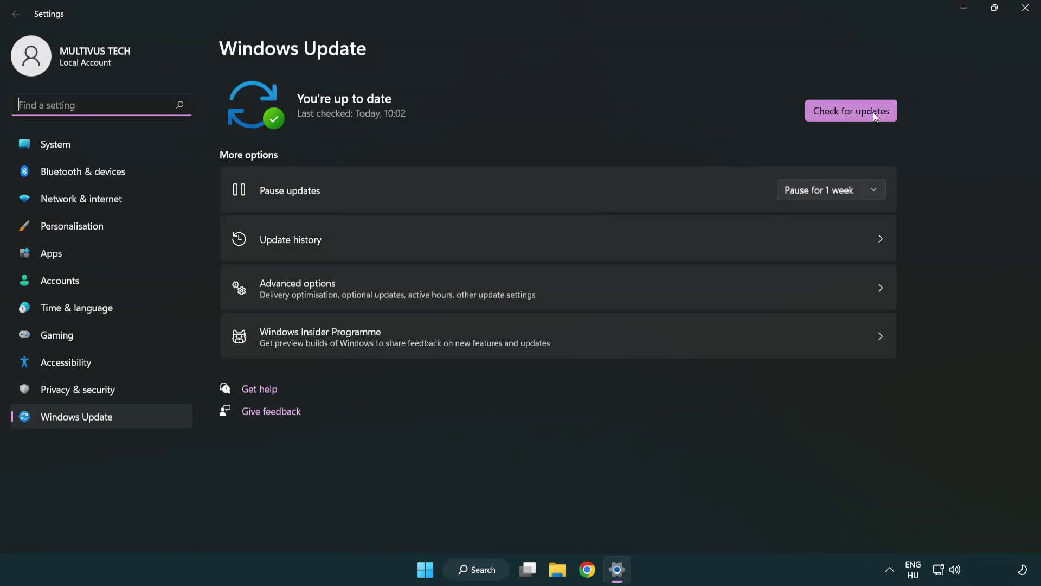
click(858, 111)
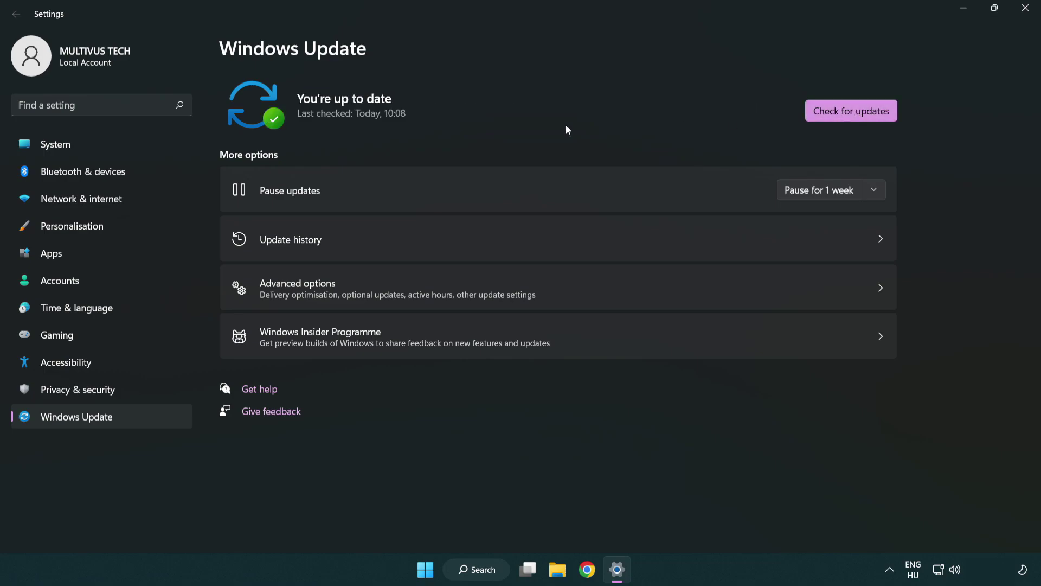
Close Settings, launch regedit and navigate to HKEY_CURRENT_USER\System\GameConfigStore
click(1027, 10)
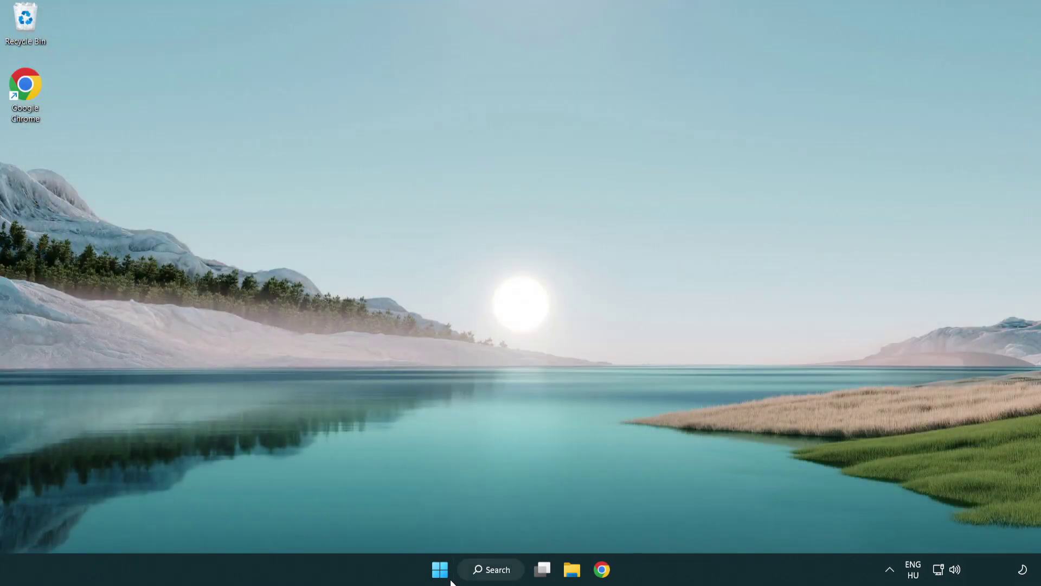
click(491, 573)
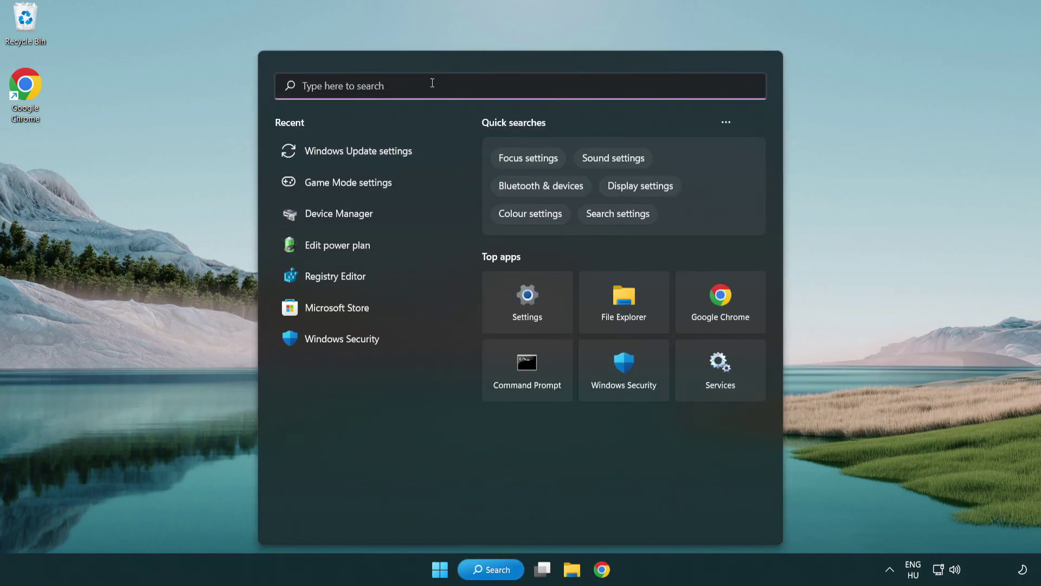
text(regedit)
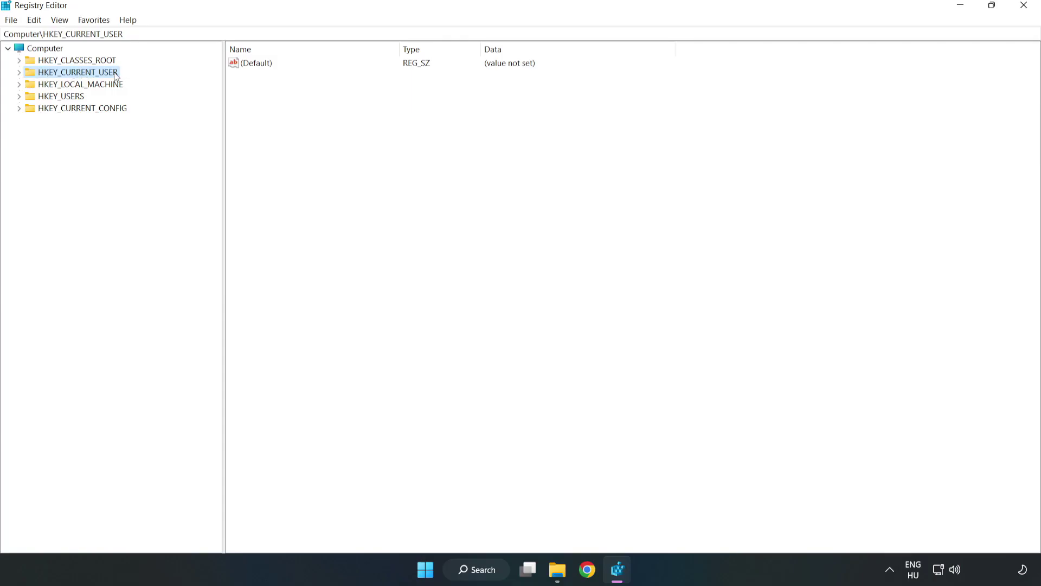
click(19, 73)
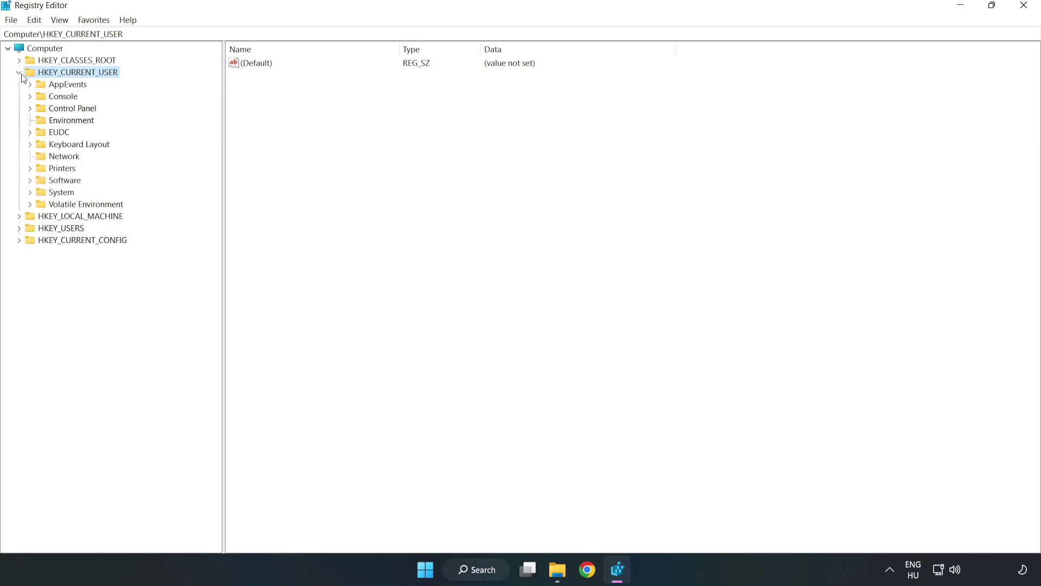
click(29, 193)
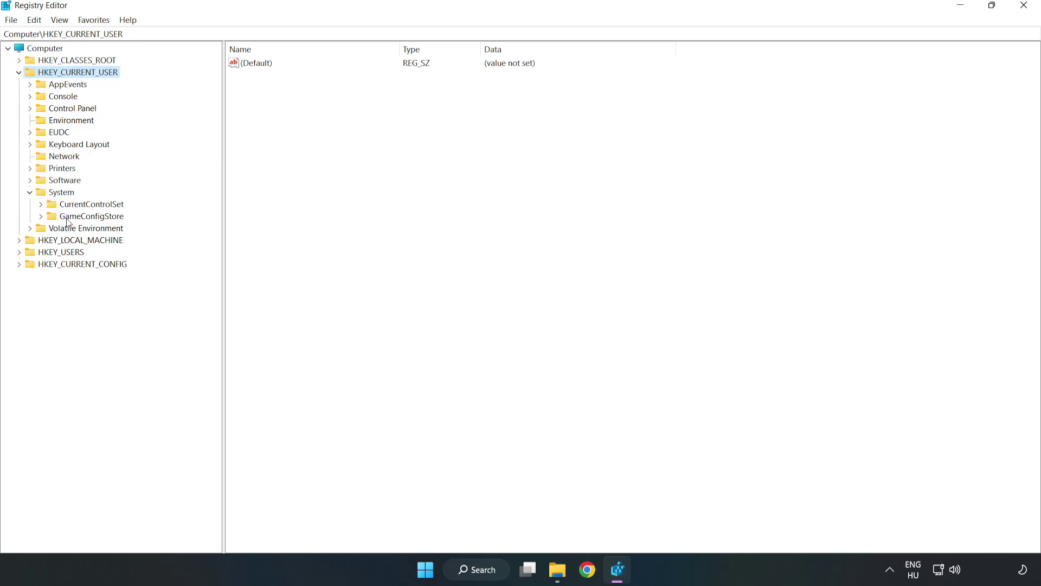
click(87, 217)
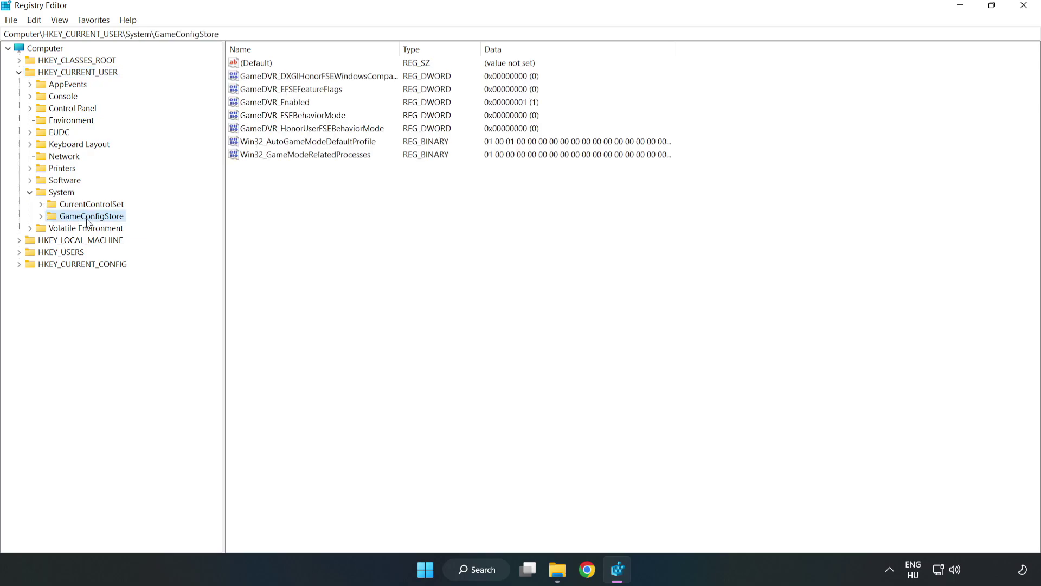
Change GameDVR_Enabled's value data from 1 to 0, then collapse HKEY_CURRENT_USER
click(252, 107)
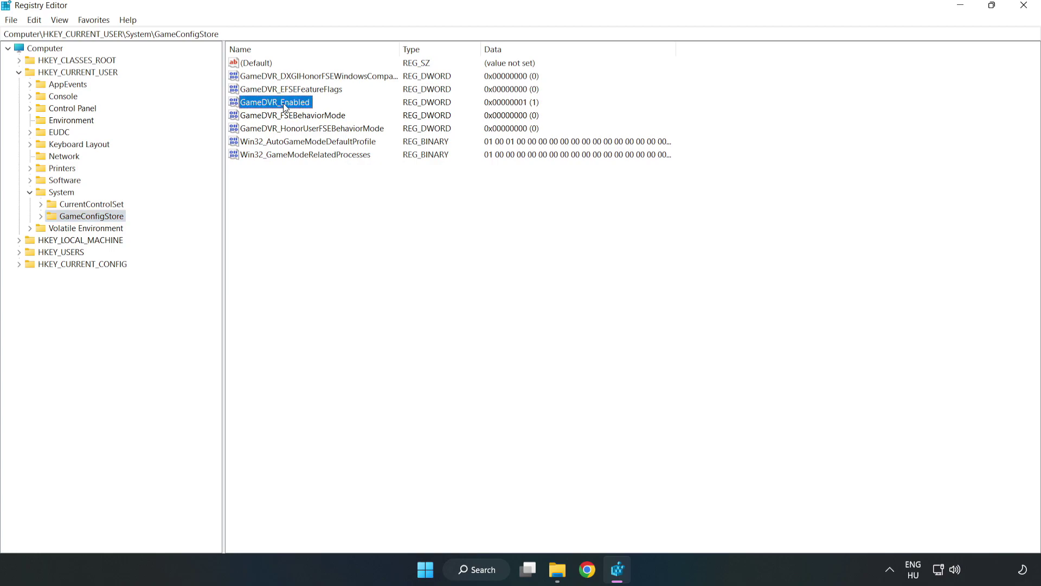
right_click(284, 107)
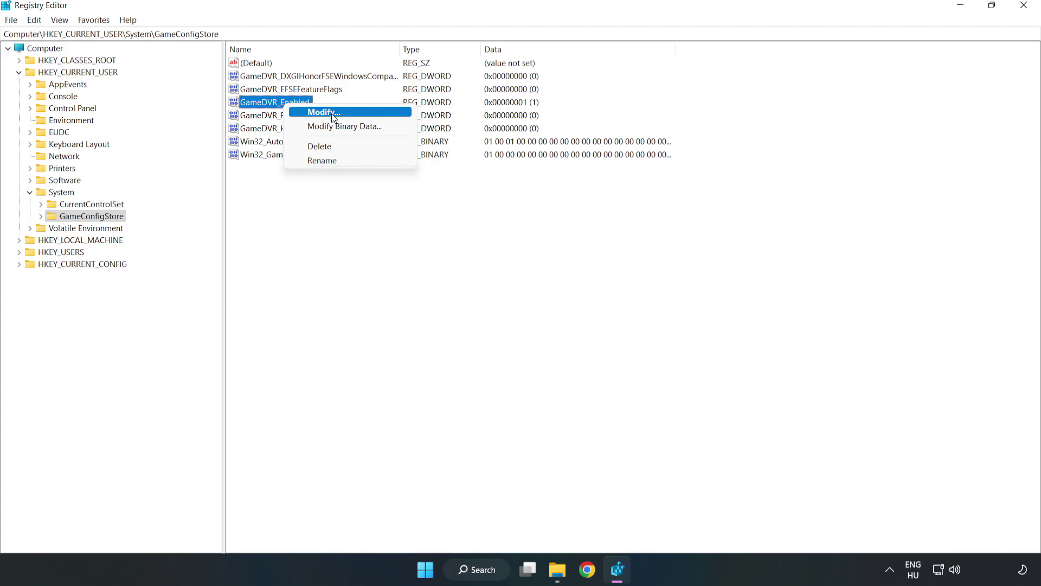
click(333, 117)
drag(266, 101, 584, 223)
click(435, 284)
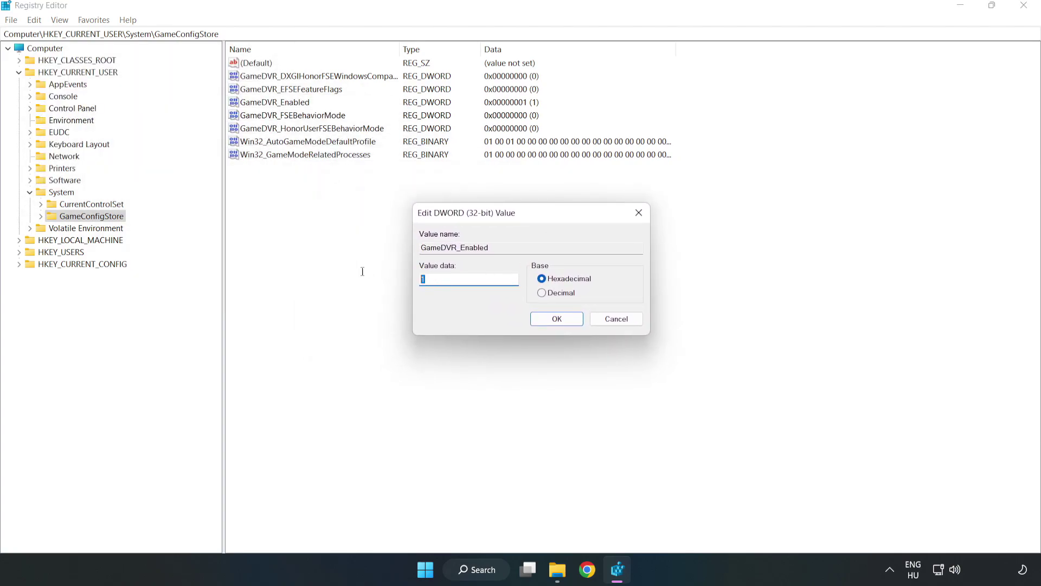
double_click(434, 282)
click(557, 320)
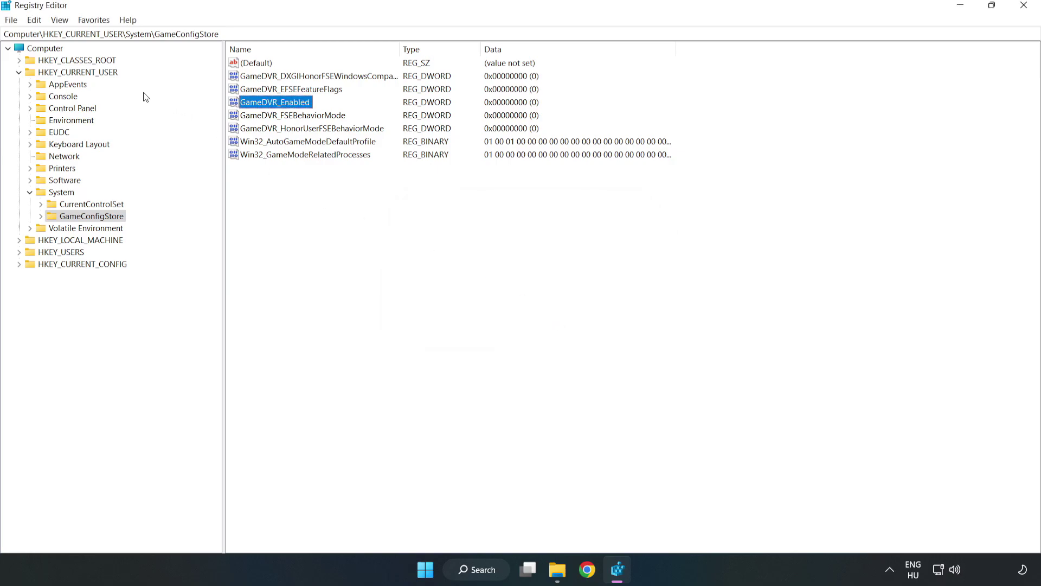
click(19, 72)
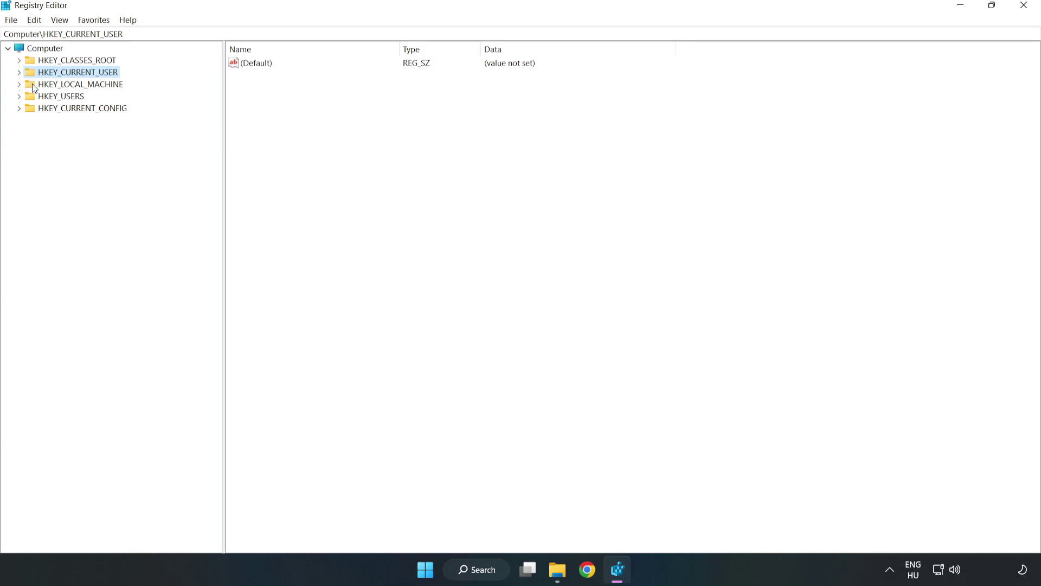
Expand HKEY_LOCAL_MACHINE\SOFTWARE\Microsoft\PolicyManager\default\ApplicationManagement to reveal the AllowGameDVR key
double_click(25, 85)
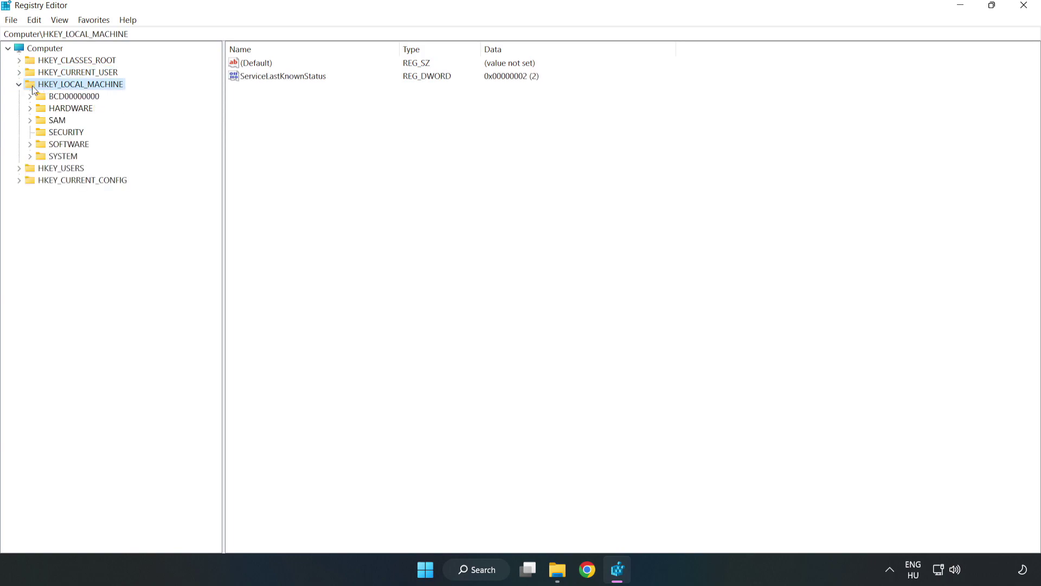
click(31, 145)
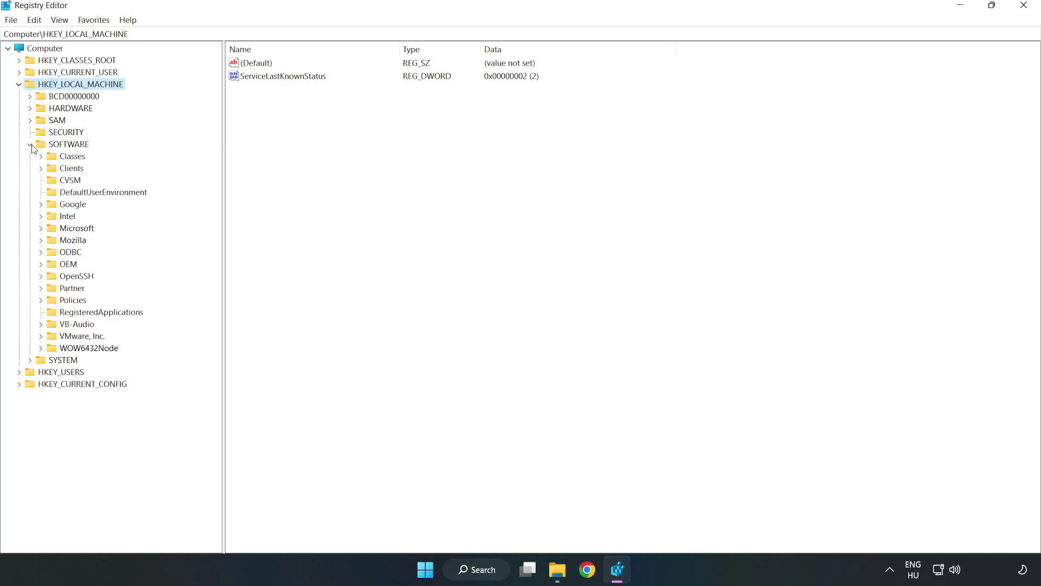
click(41, 229)
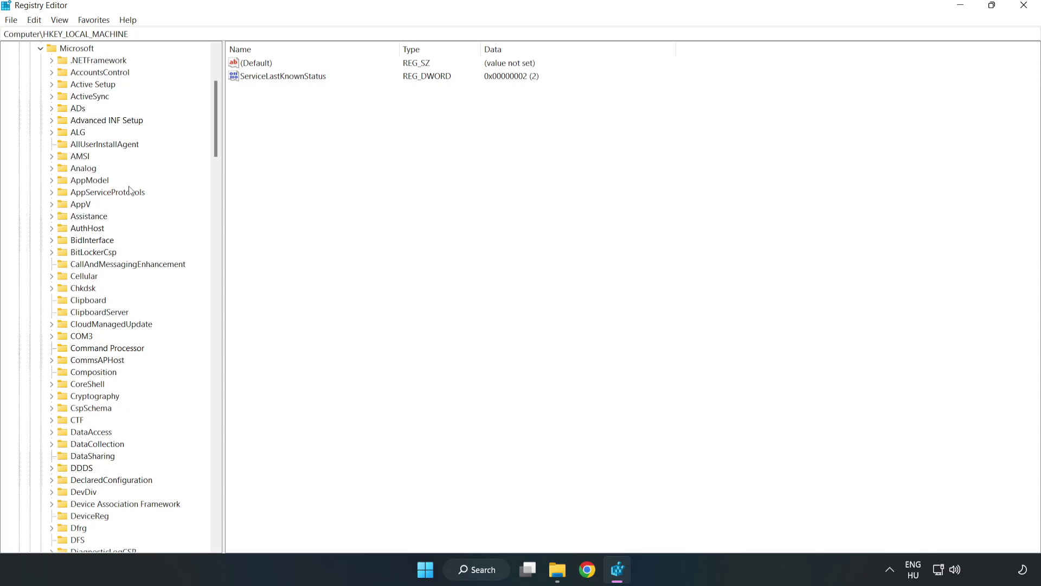
drag(213, 140, 230, 378)
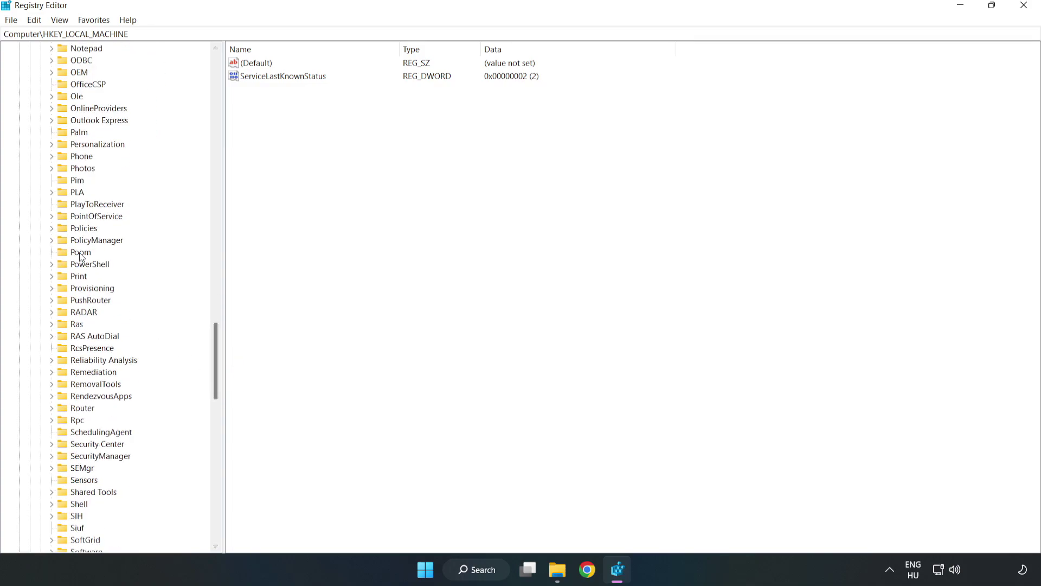
click(52, 240)
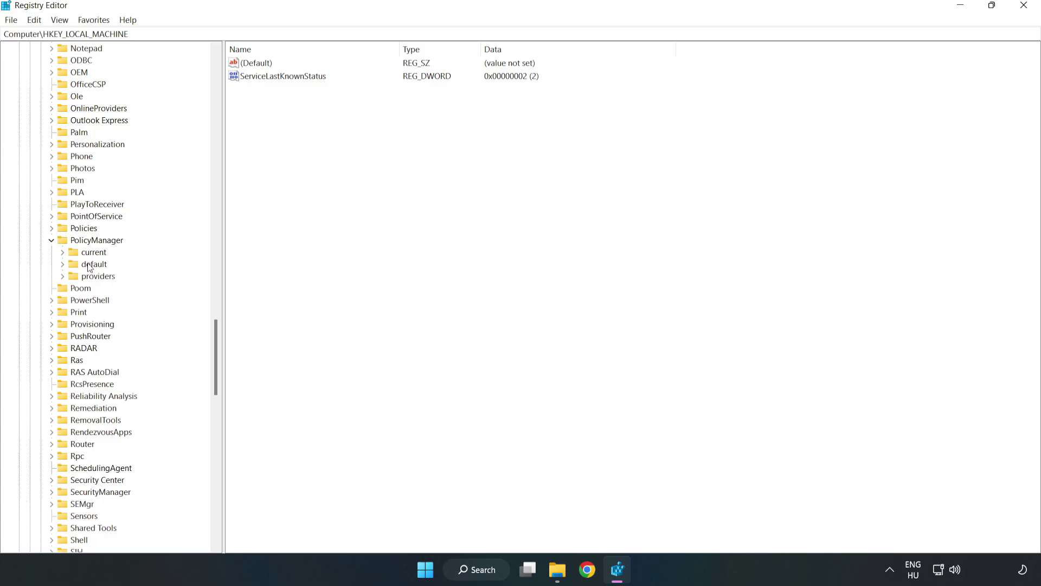
click(63, 265)
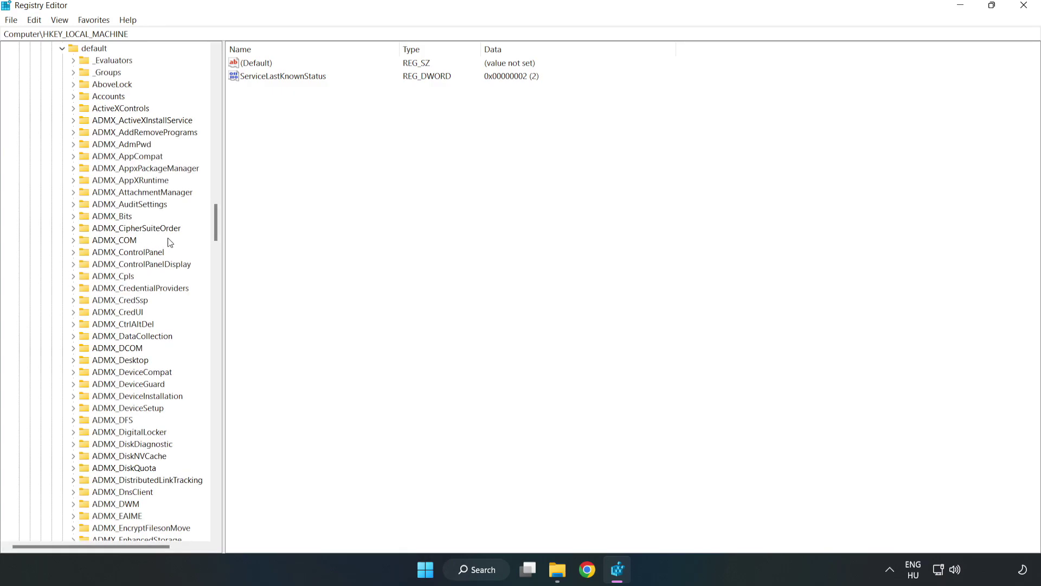
drag(216, 222, 212, 348)
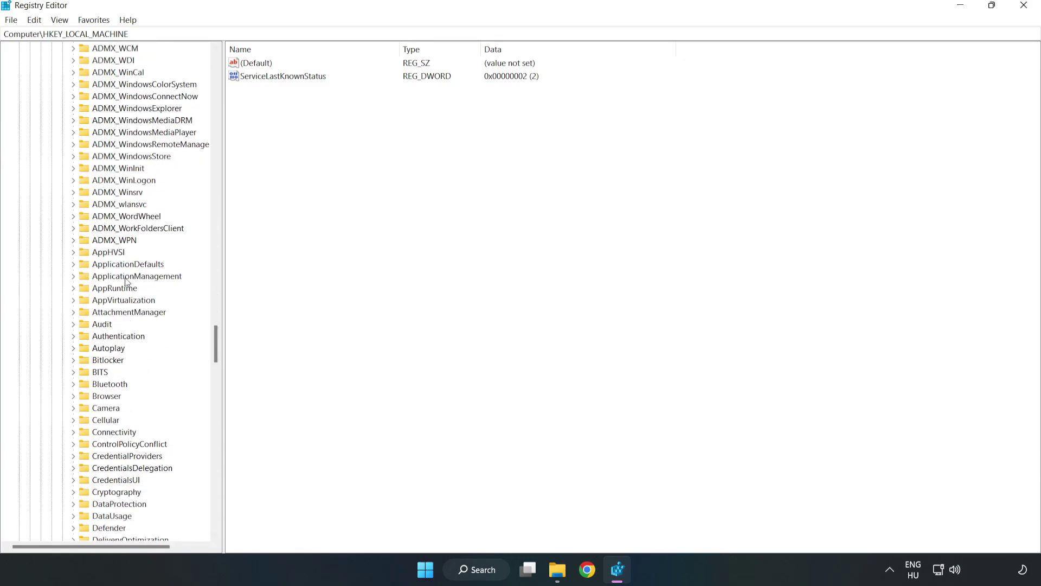
click(75, 276)
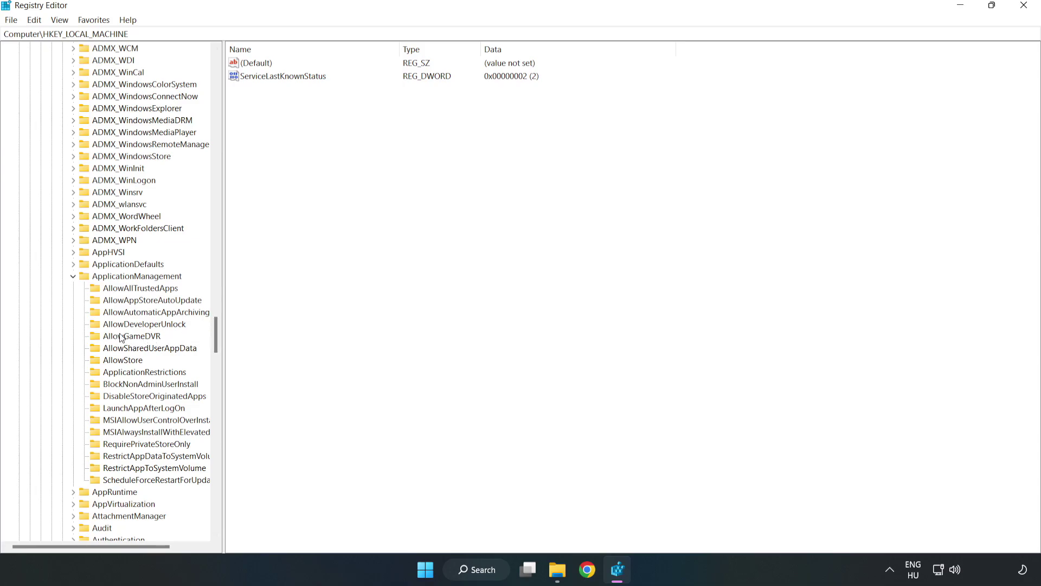
Change the AllowGameDVR value data from 1 to 0, then close Registry Editor
click(121, 337)
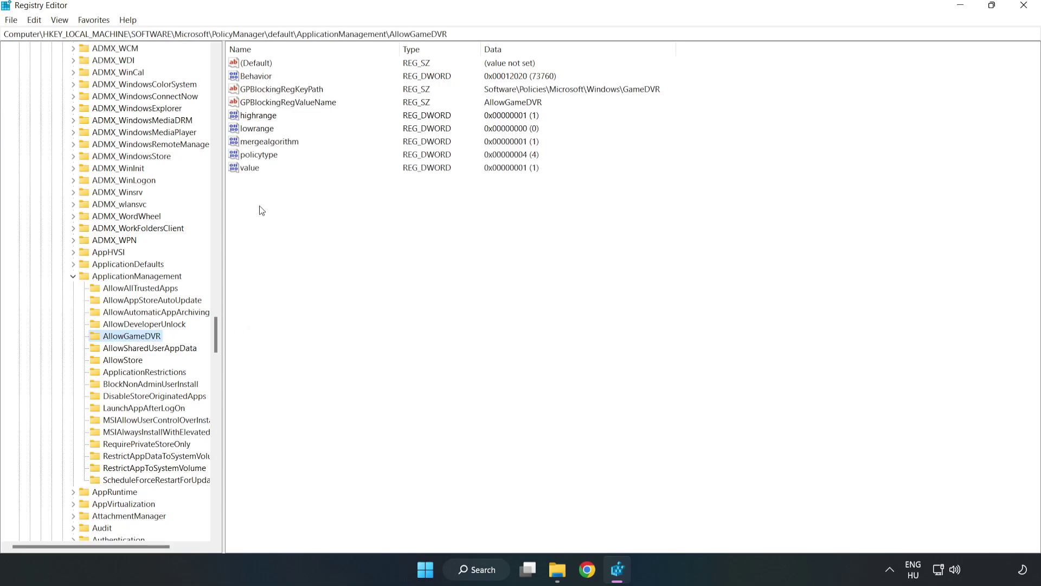
click(244, 169)
right_click(255, 172)
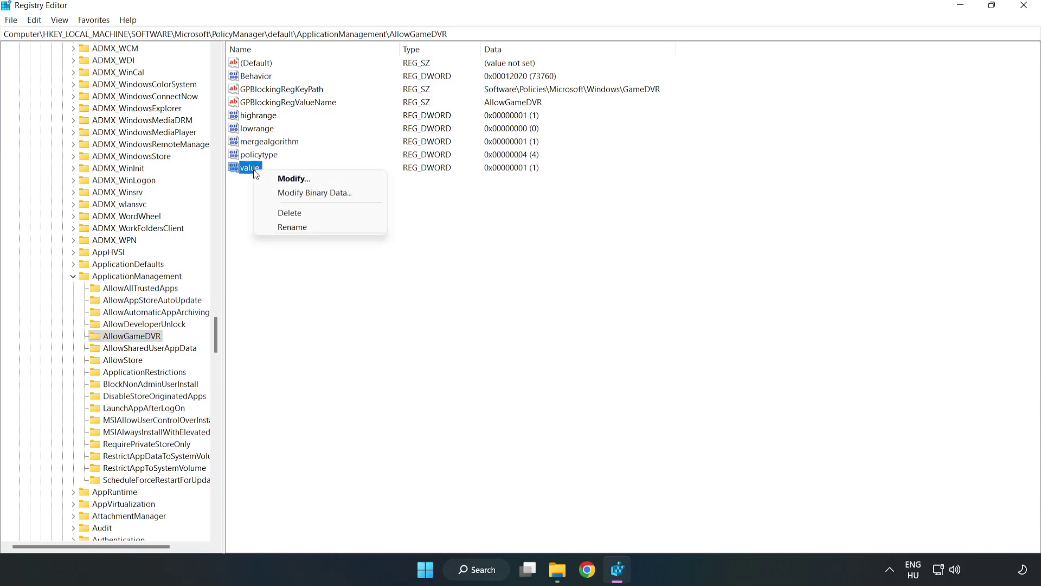
click(300, 183)
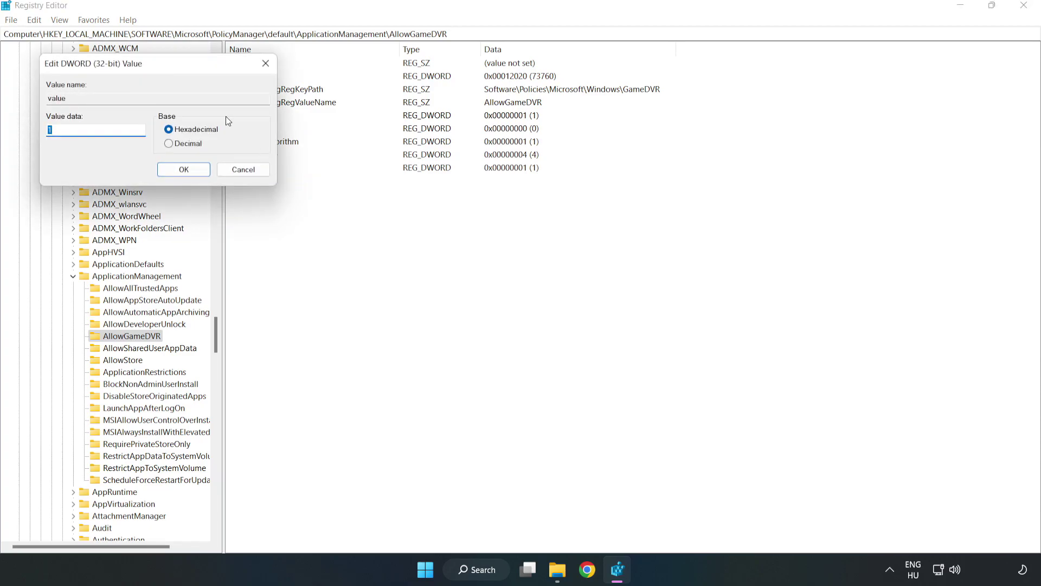
drag(188, 69, 530, 216)
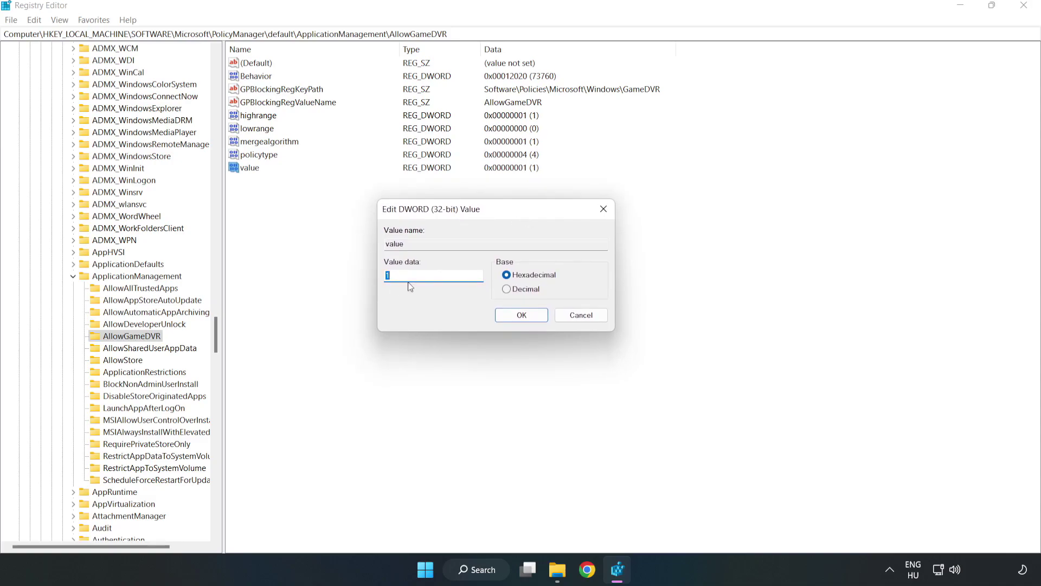
text(0)
click(509, 318)
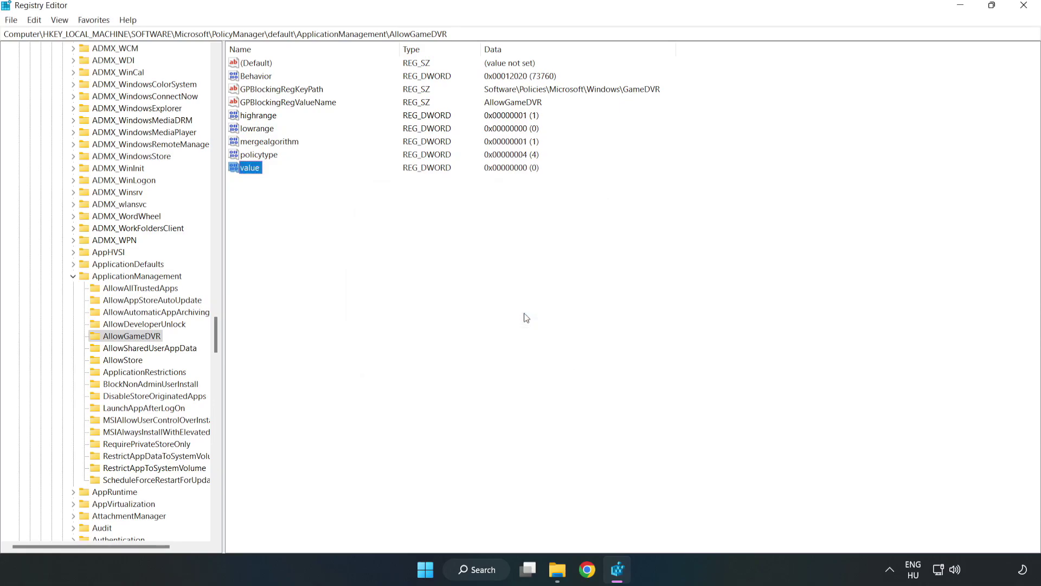
click(1024, 6)
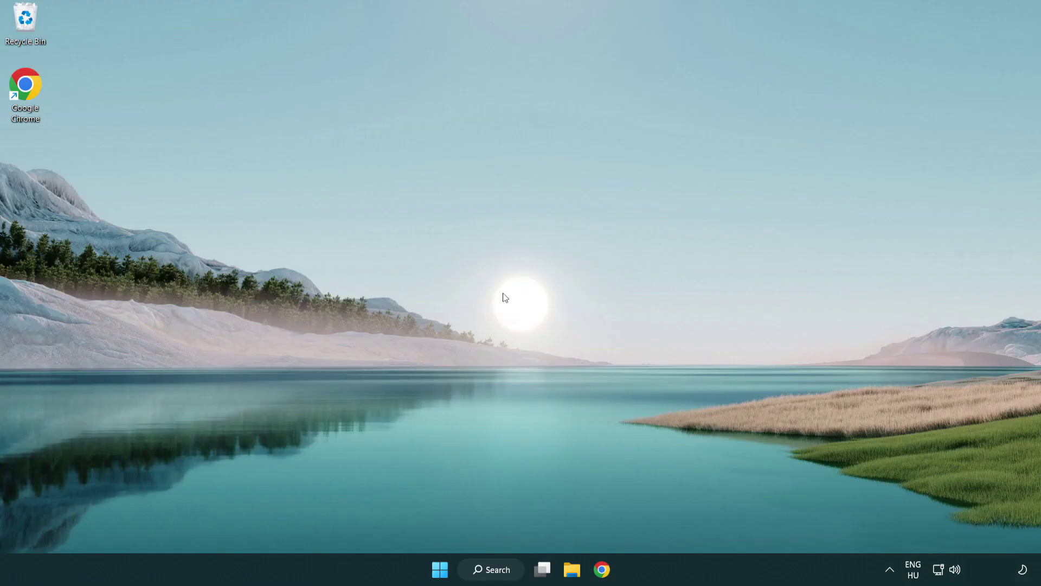
In Chrome, download the DirectX End-User Runtime Web Installer and run dxwebsetup.exe
click(605, 572)
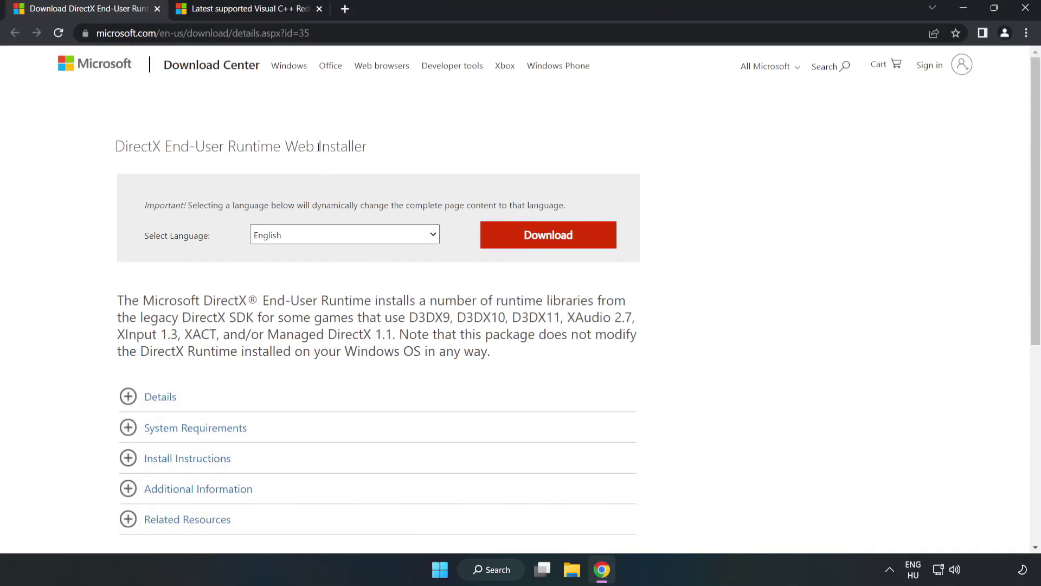
drag(310, 32, 357, 32)
click(424, 129)
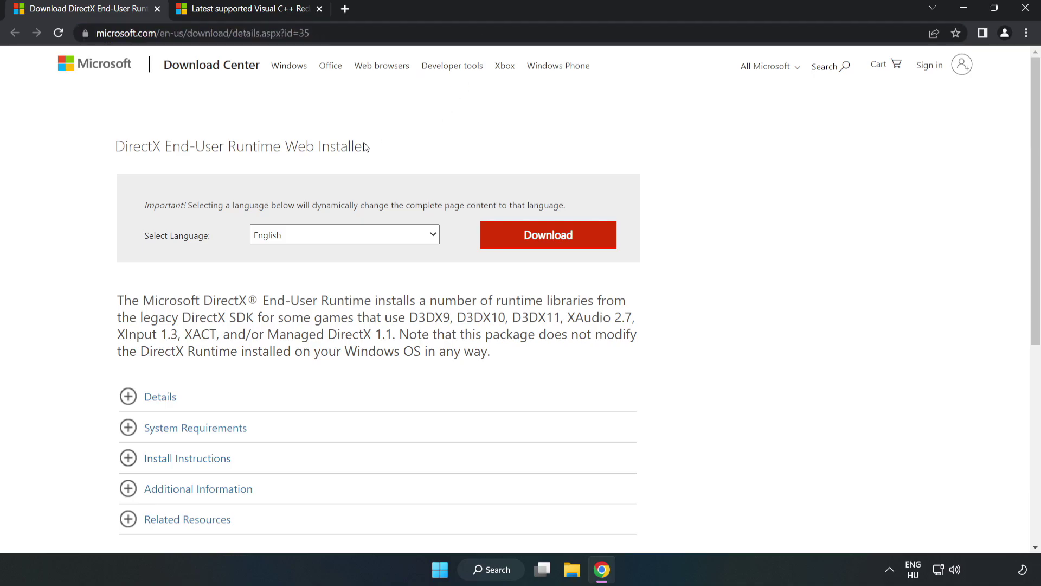
click(555, 247)
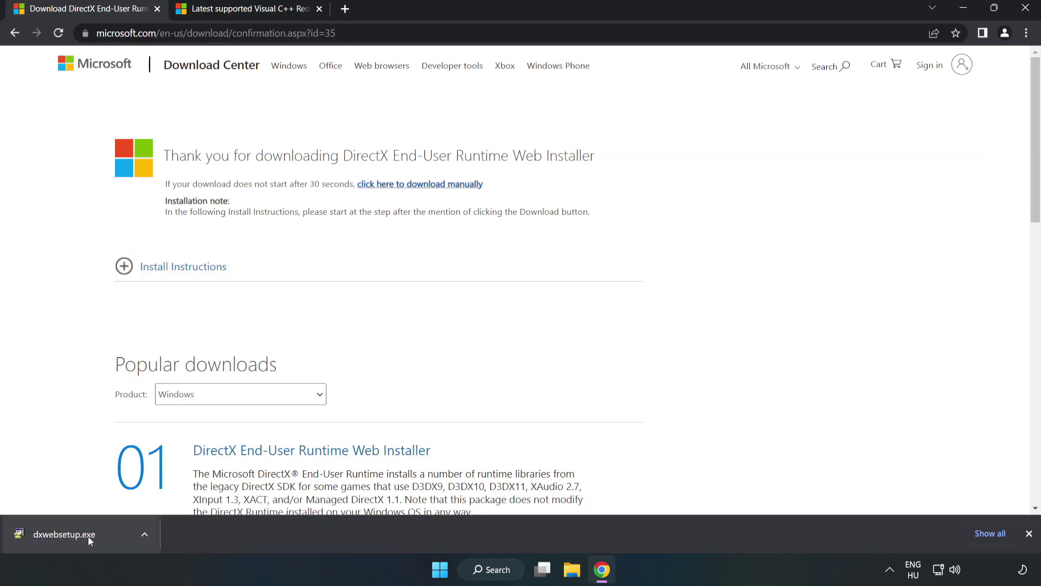
click(105, 537)
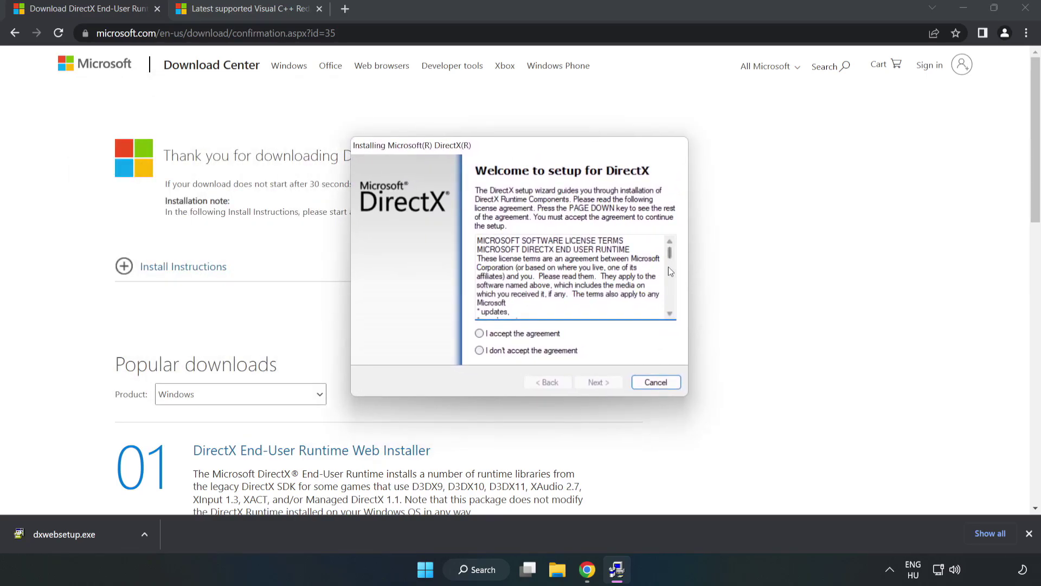
Accept the DirectX licence, untick the Bing Bar offer, and finish the installation
scroll(671, 260, down, 15)
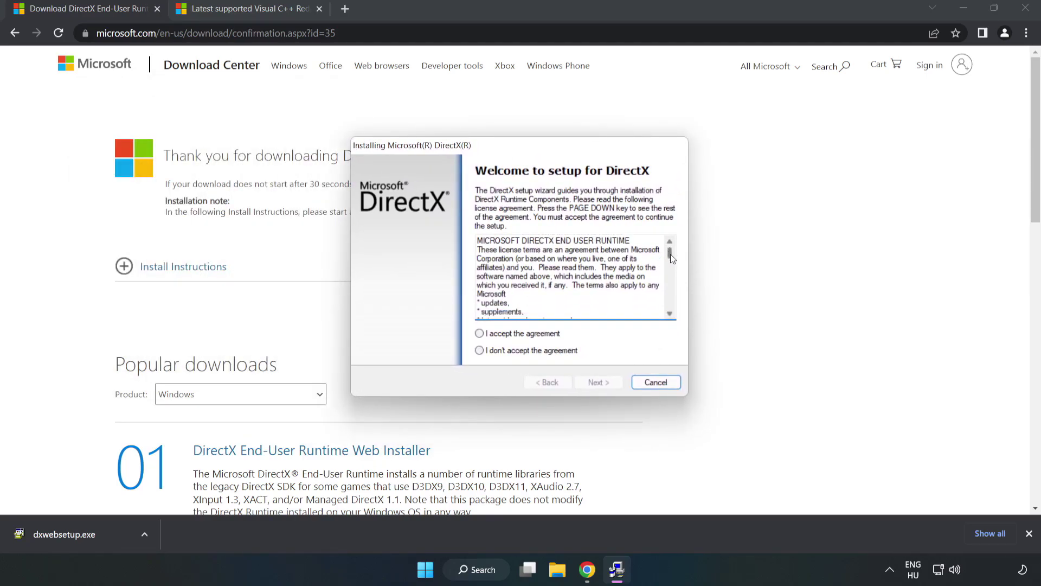
click(480, 333)
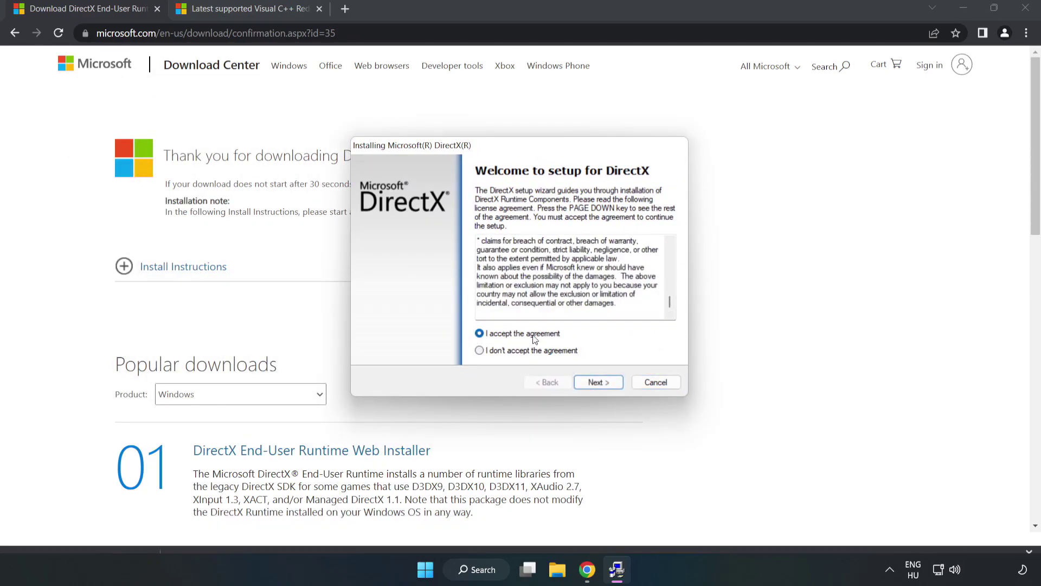
click(599, 382)
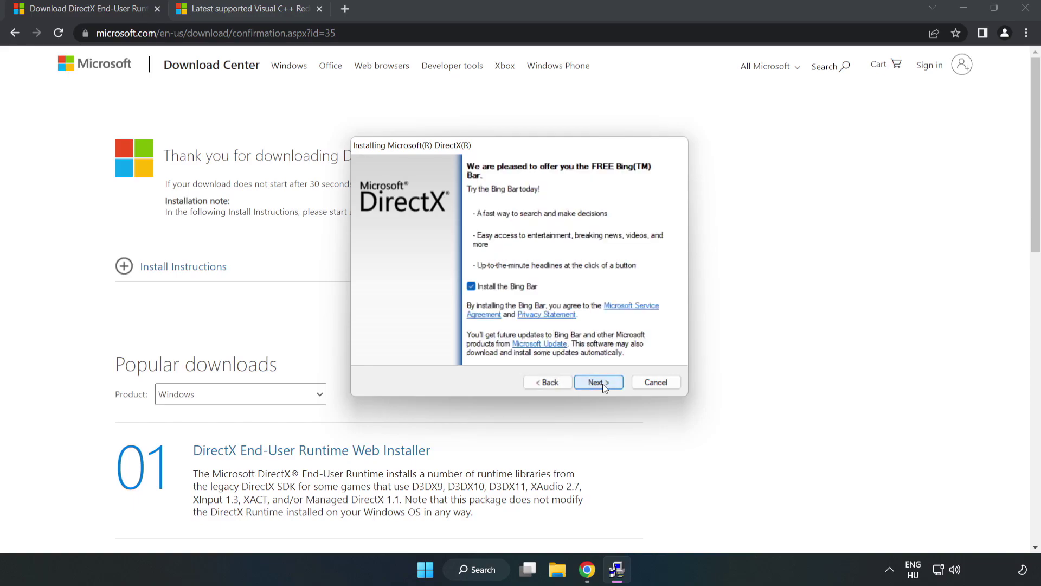
click(471, 287)
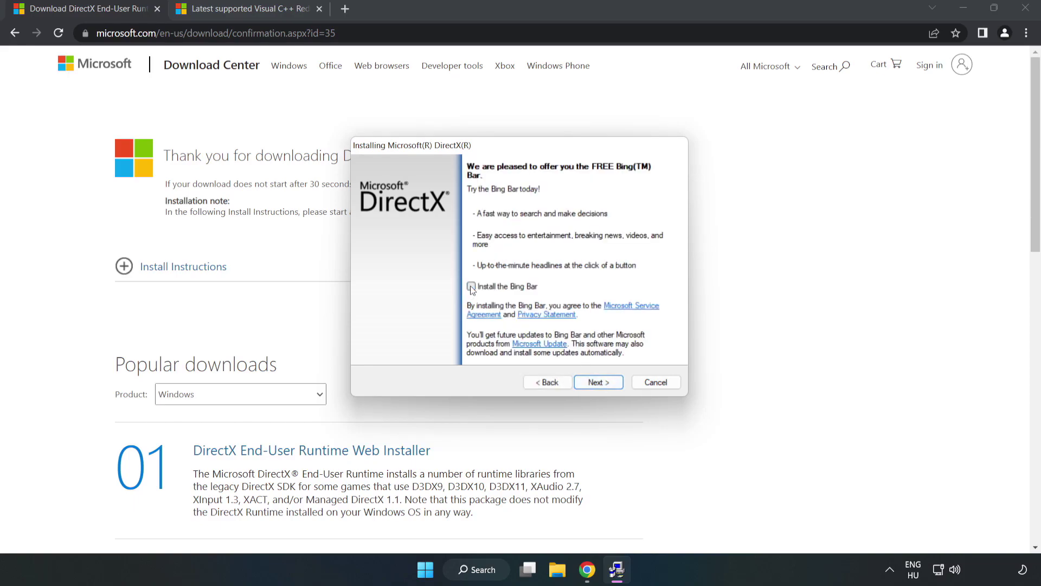
click(598, 382)
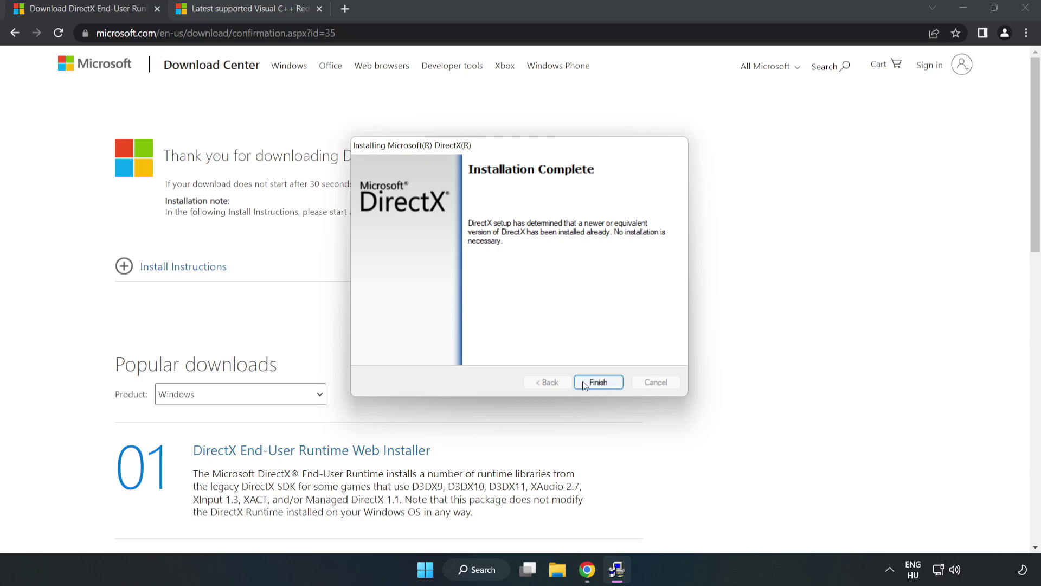
click(599, 383)
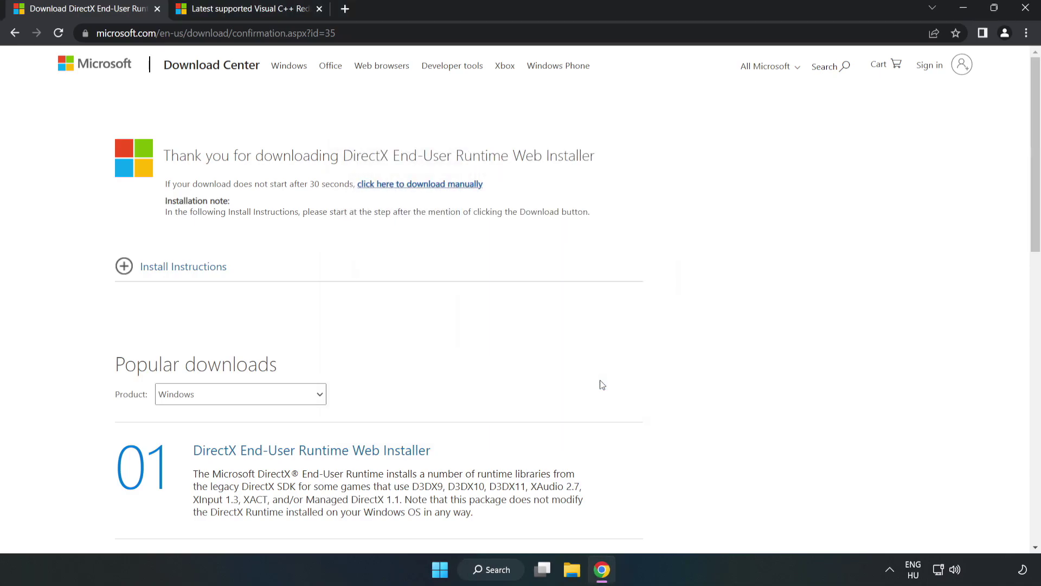
Close the DirectX tab and download the ARM64 and x86 Visual C++ Redistributables, allowing multiple downloads
click(157, 9)
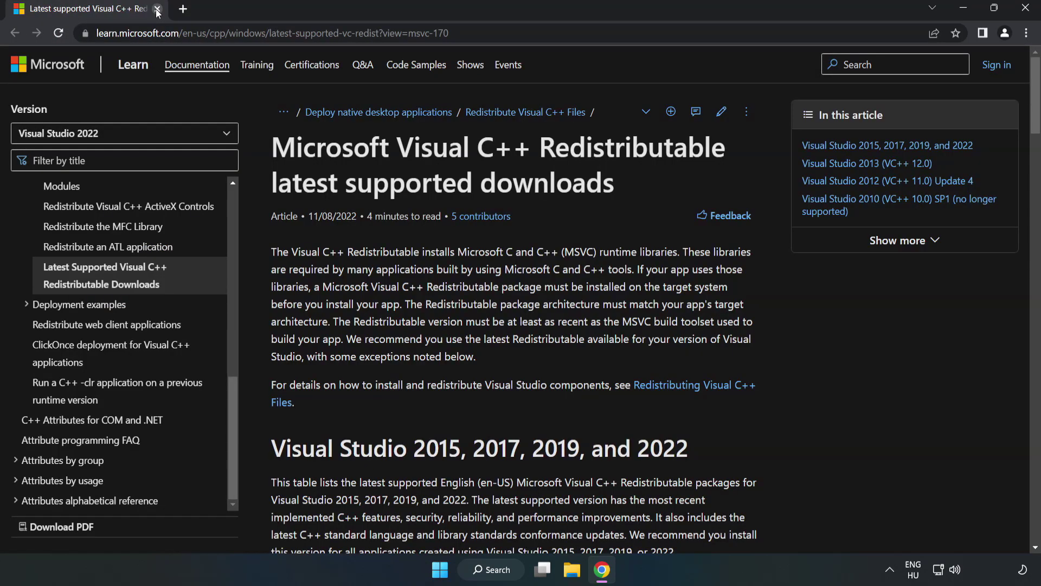
drag(130, 33, 450, 33)
click(564, 122)
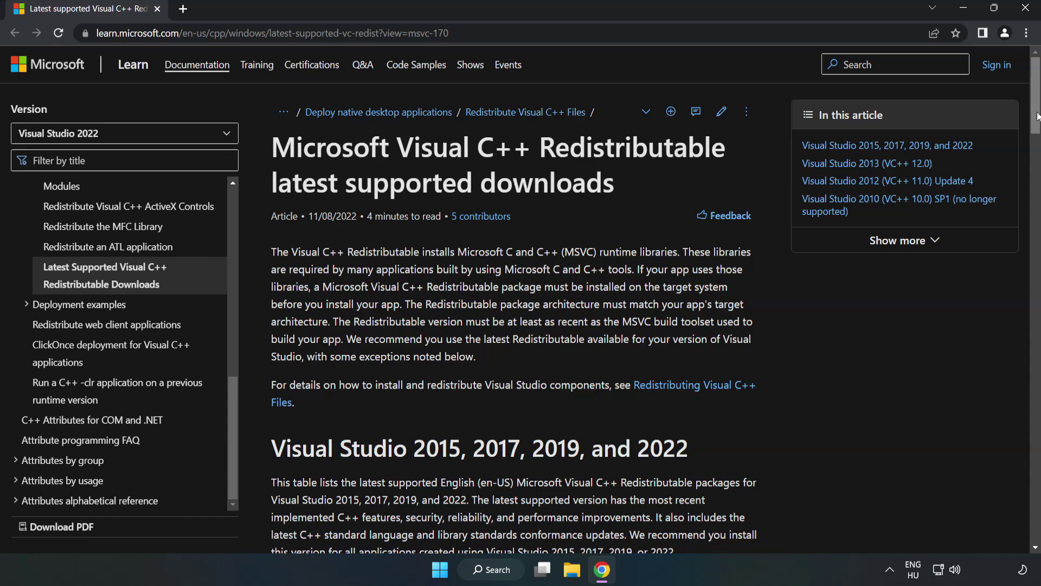
scroll(485, 307, down, 6)
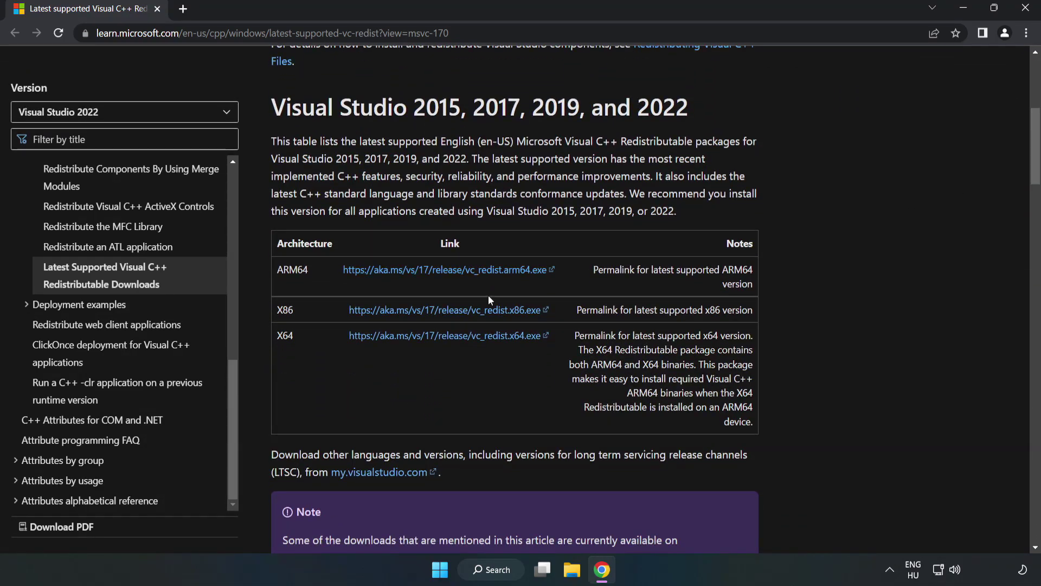
click(466, 272)
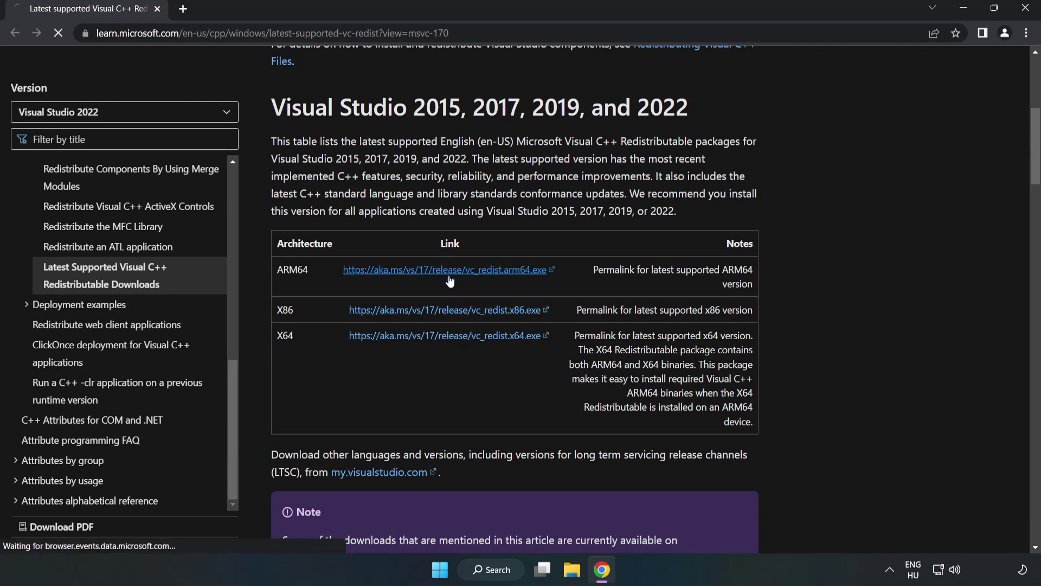
click(458, 313)
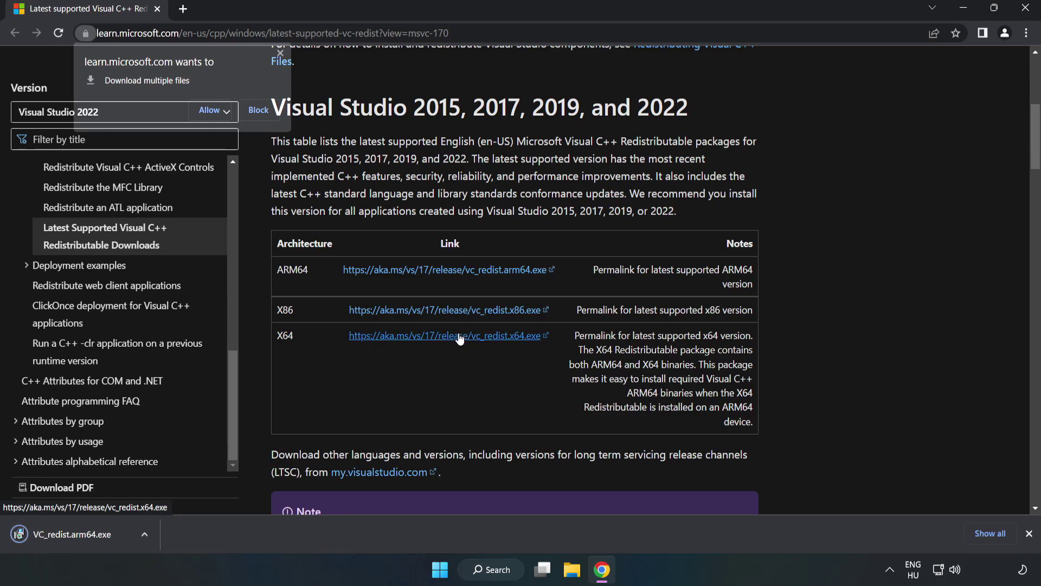
click(210, 110)
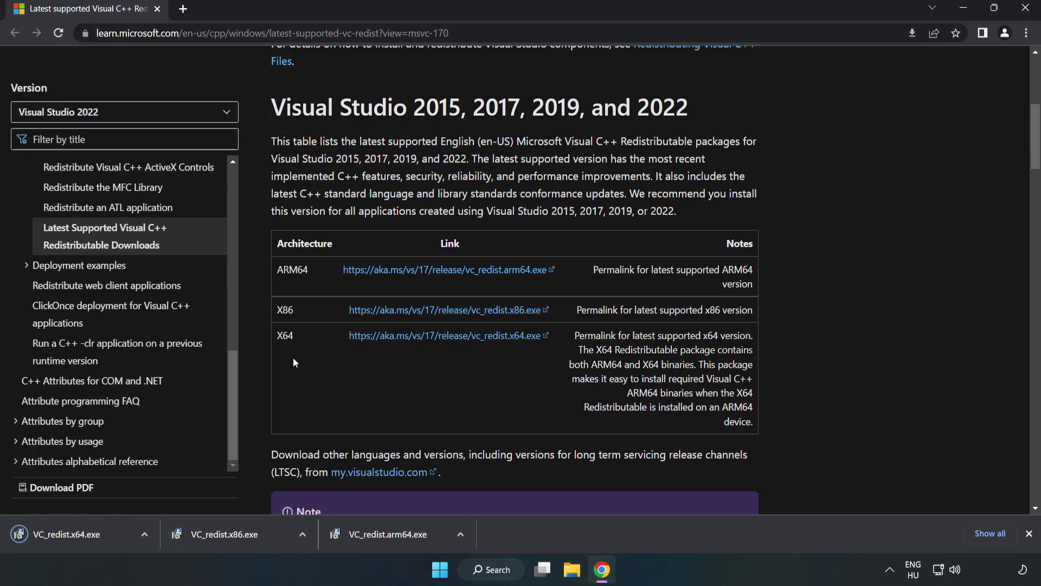
Try installing the ARM64 Visual C++ Redistributable and dismiss the unsupported-platform failure
click(398, 538)
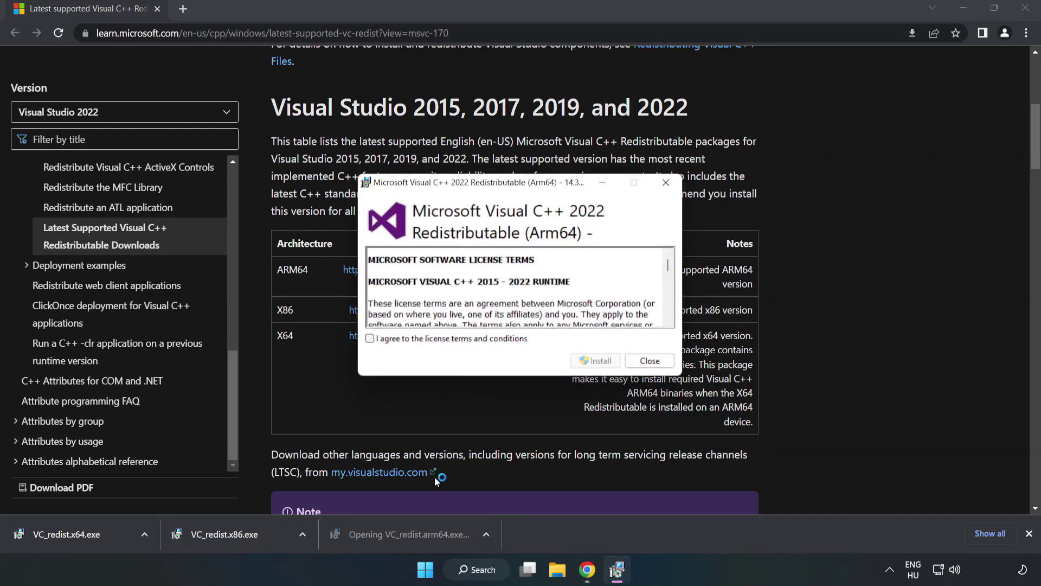
scroll(516, 293, down, 15)
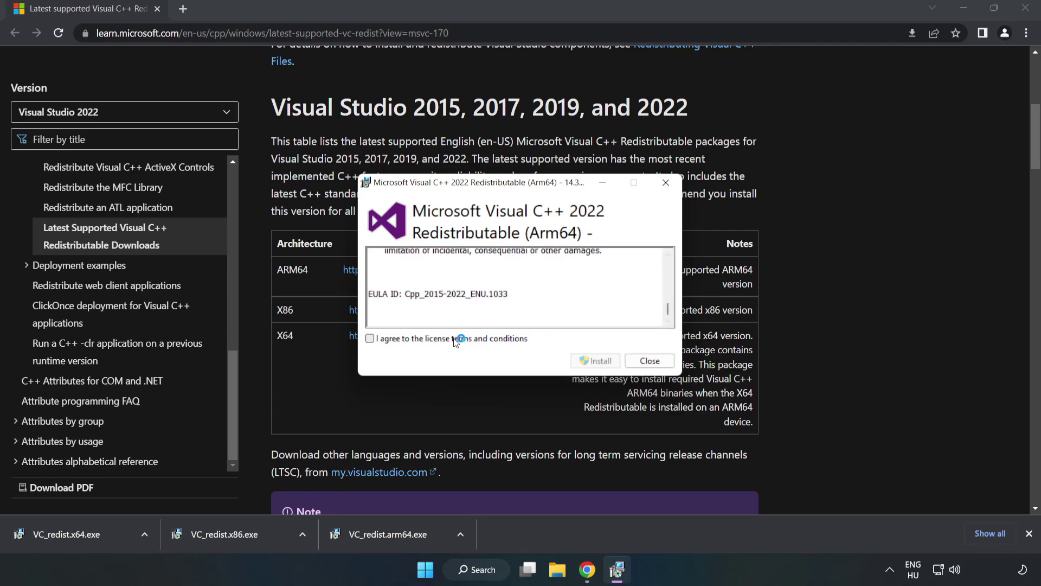
click(431, 341)
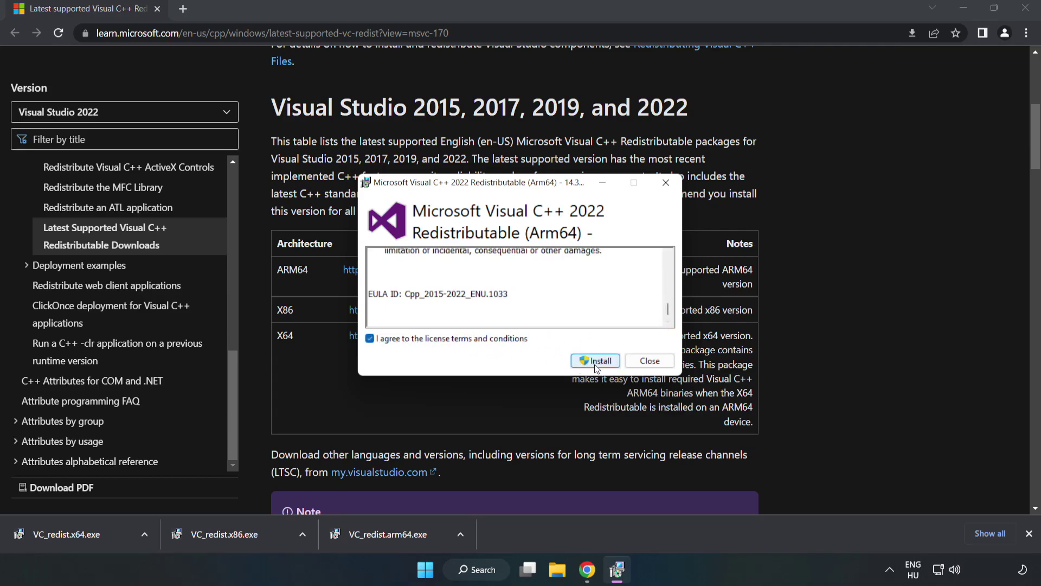
click(596, 362)
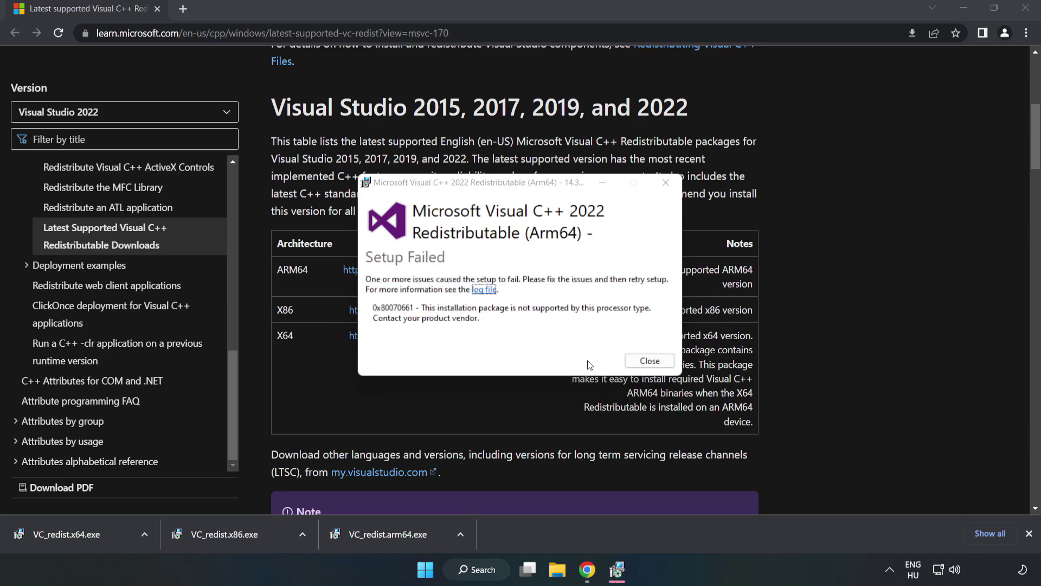
click(648, 361)
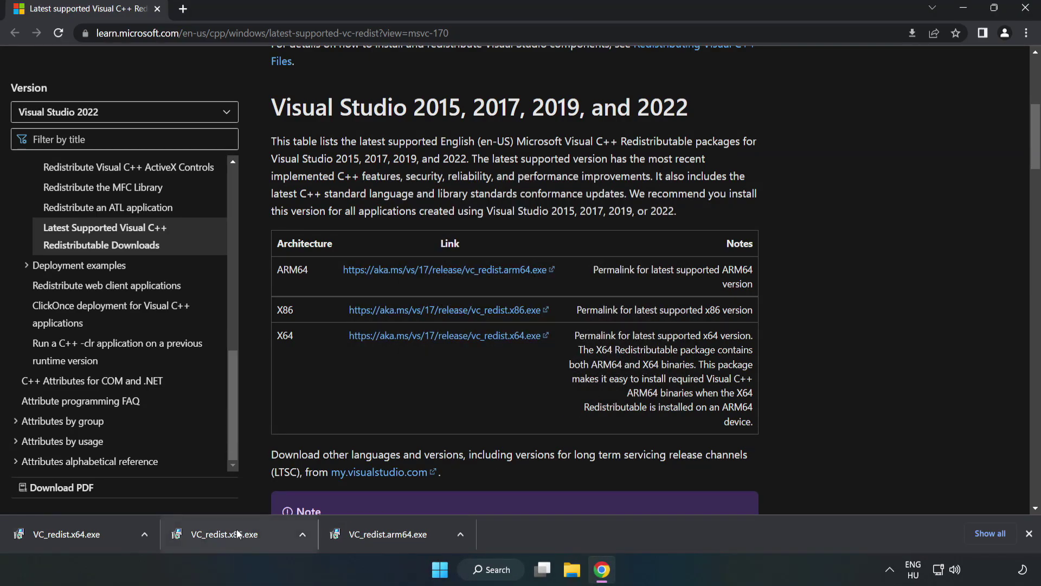
Install the x86 and x64 Visual C++ Redistributables, closing each without restarting
click(244, 531)
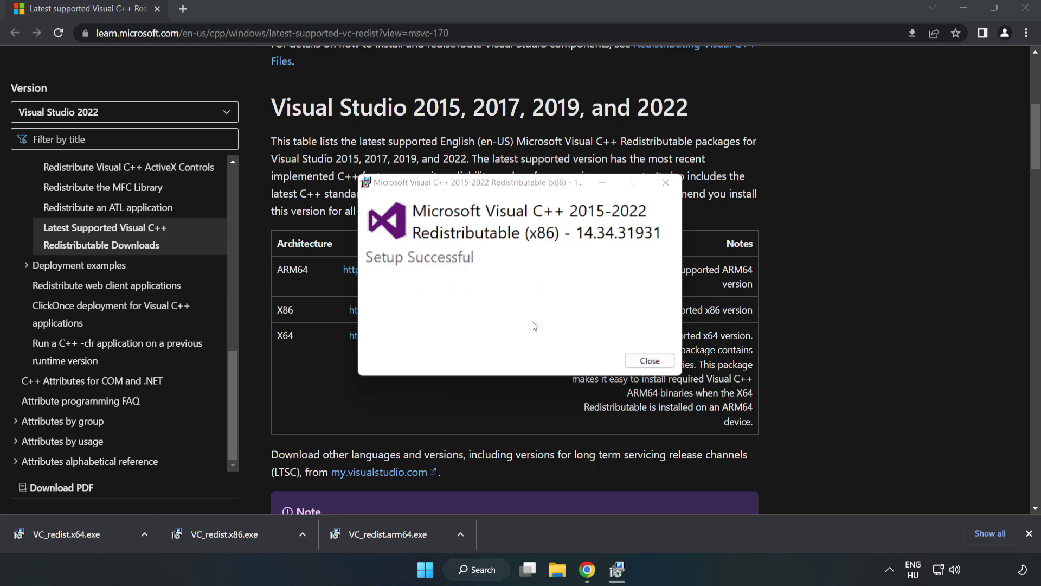
click(650, 360)
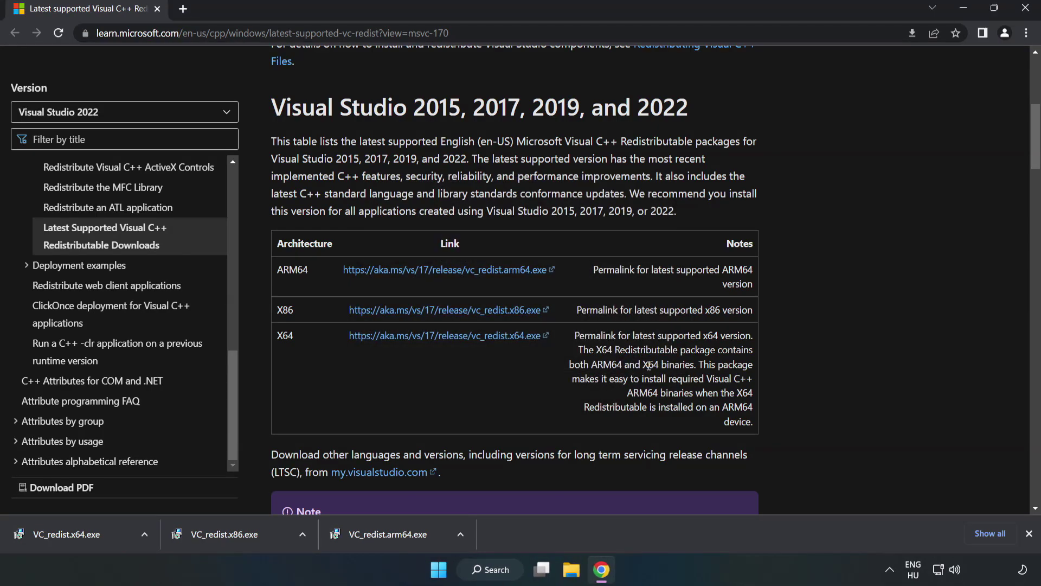
click(57, 532)
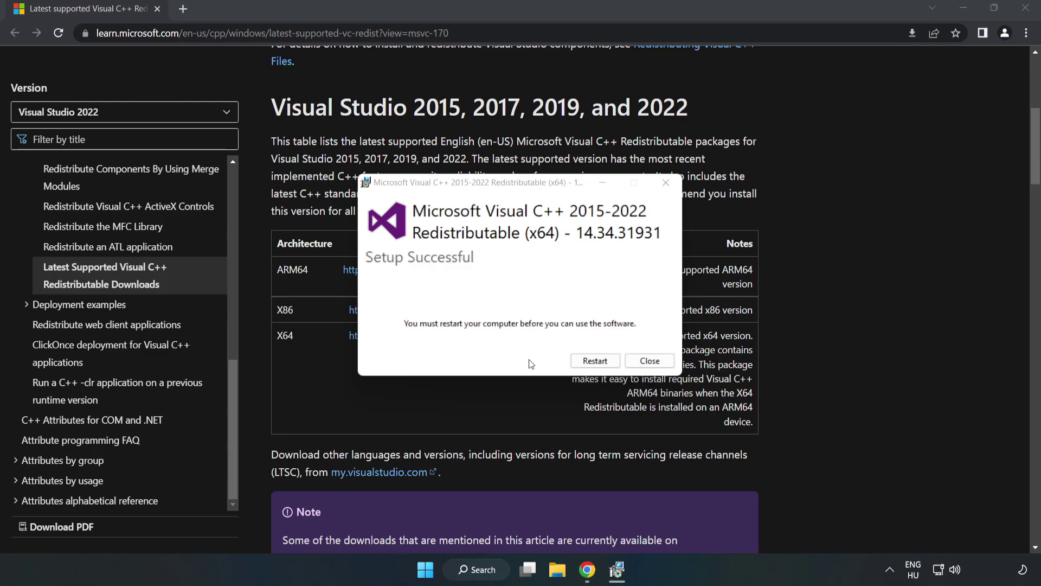
click(650, 361)
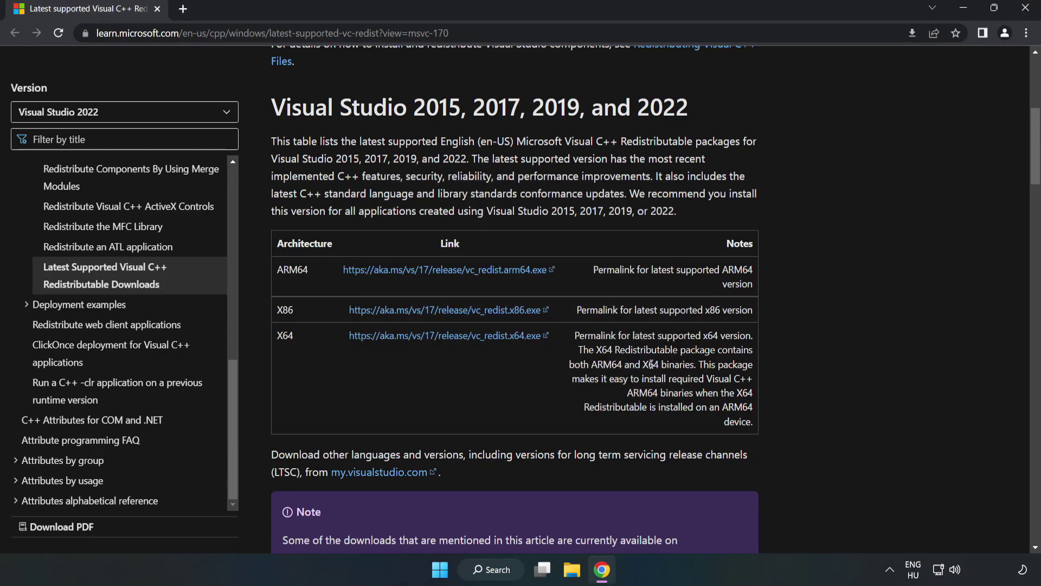
Close Chrome and bring up the Start menu power options listing Sleep, Shut down and Restart
click(1027, 13)
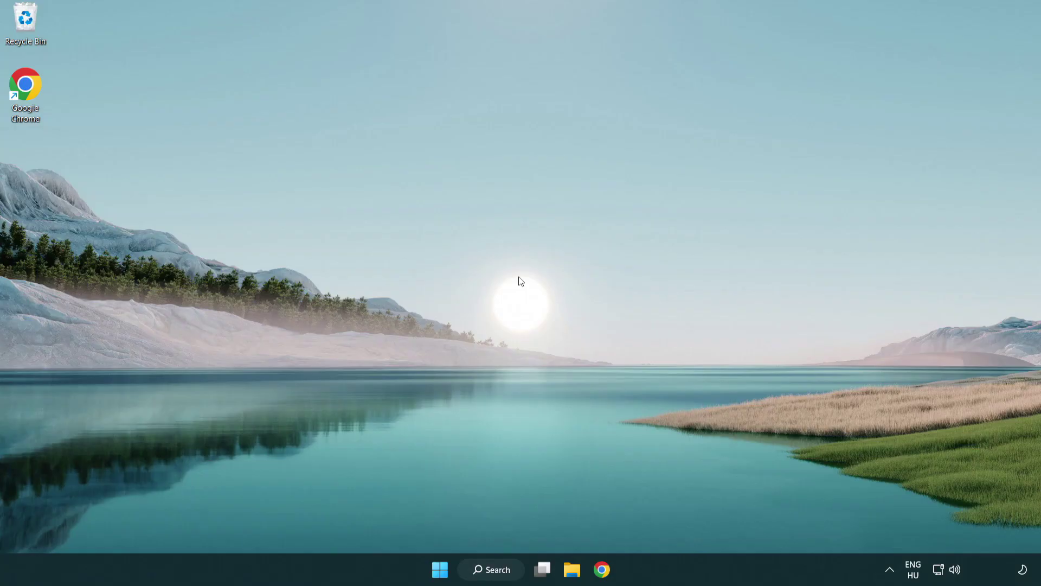
click(440, 568)
click(689, 522)
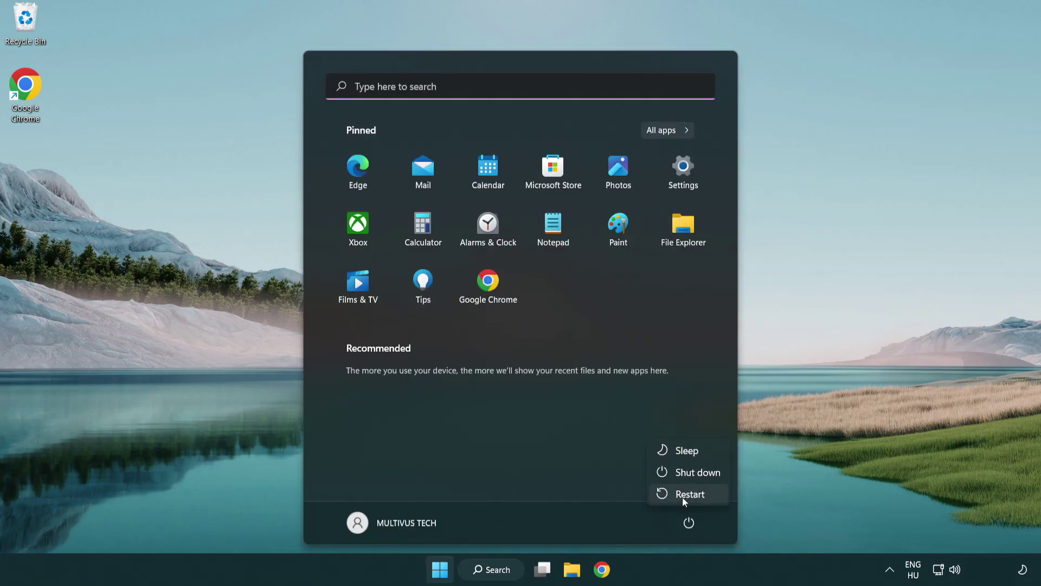